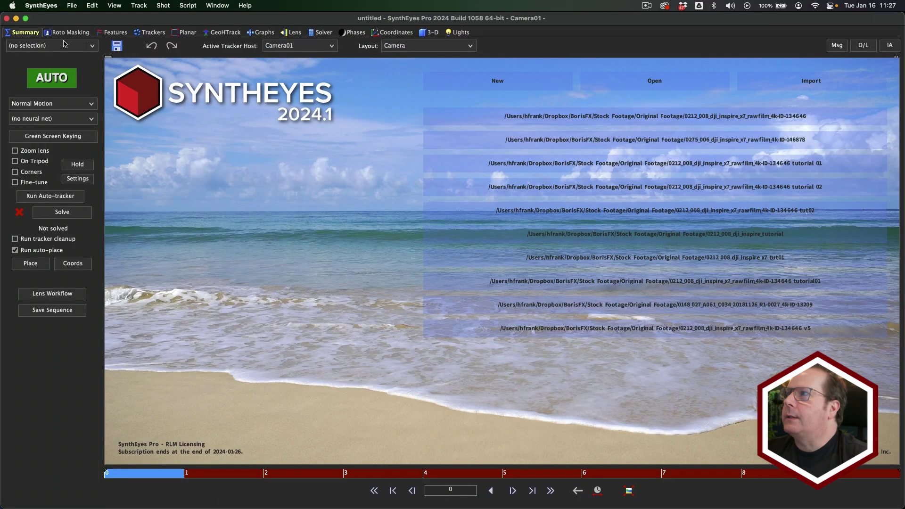
# Open the 0212_008 desert road drone clip as a new shot after previewing it
pyautogui.click(71, 5)
pyautogui.click(78, 31)
pyautogui.scroll(-1, 412, 312)
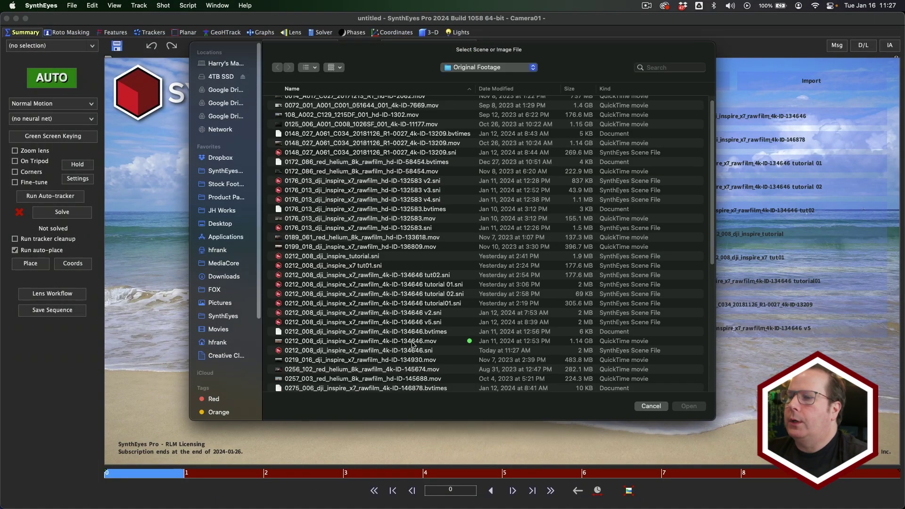
pyautogui.click(417, 342)
pyautogui.press('space')
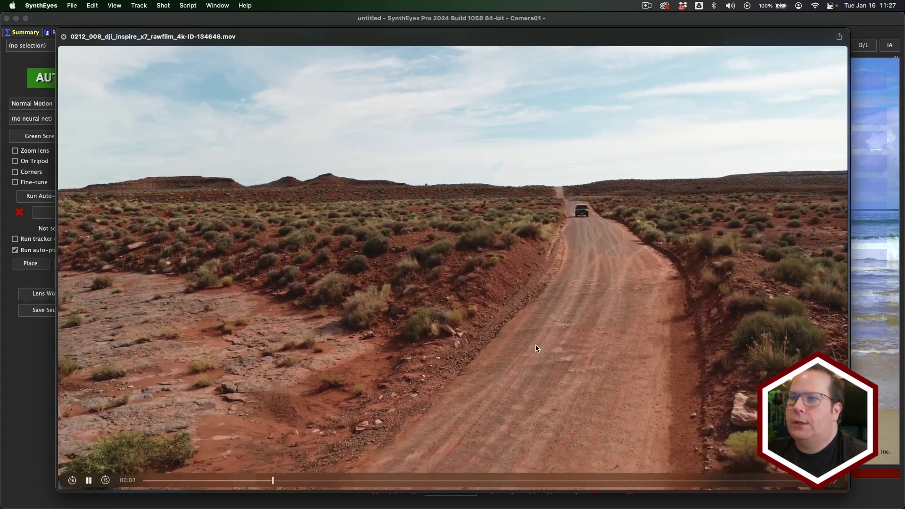
pyautogui.press('space')
pyautogui.press('Return')
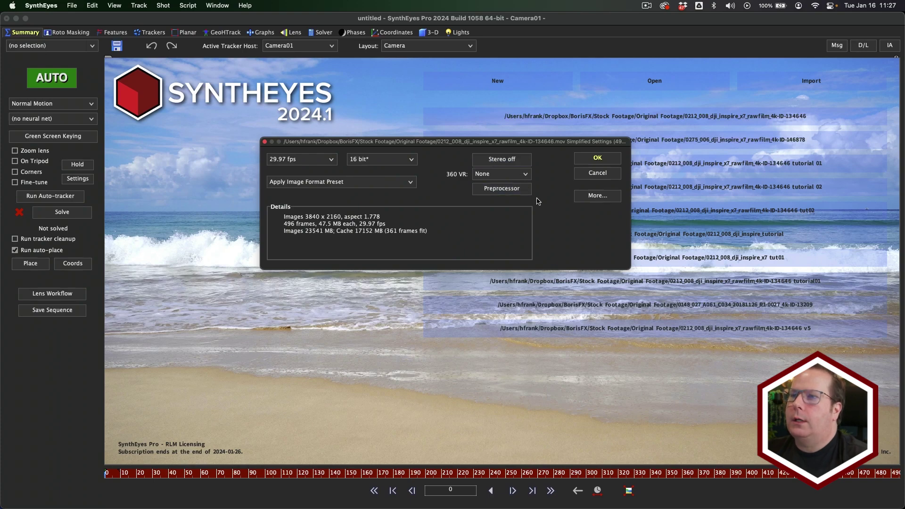
# Check the Preprocessor colour map choices, then close the image preprocessing settings
pyautogui.click(520, 189)
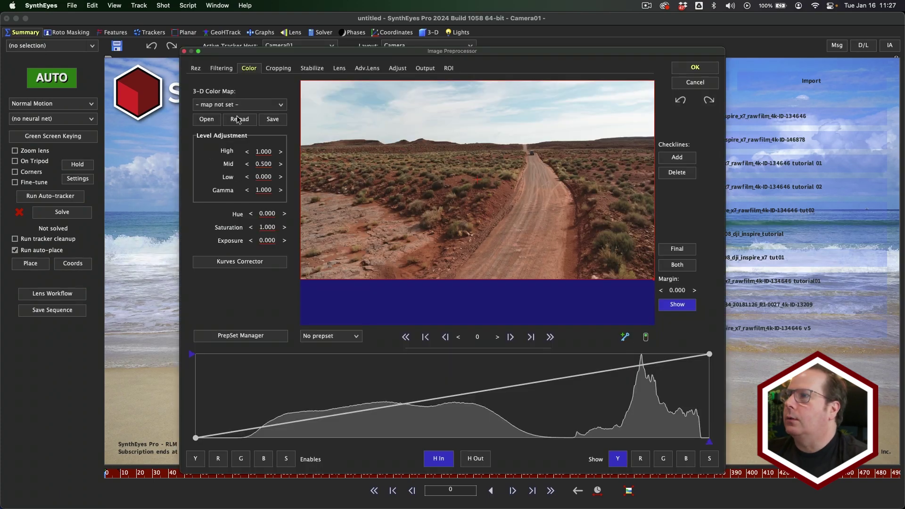
pyautogui.click(240, 105)
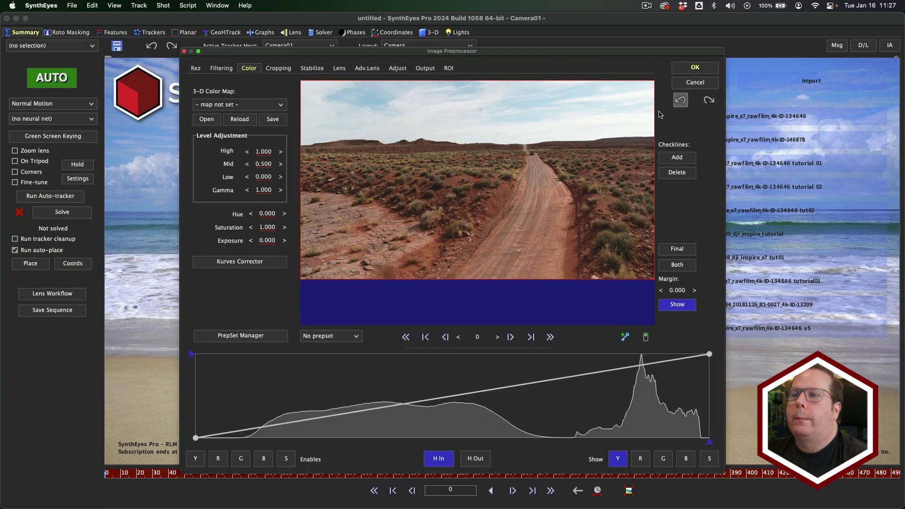
pyautogui.click(695, 67)
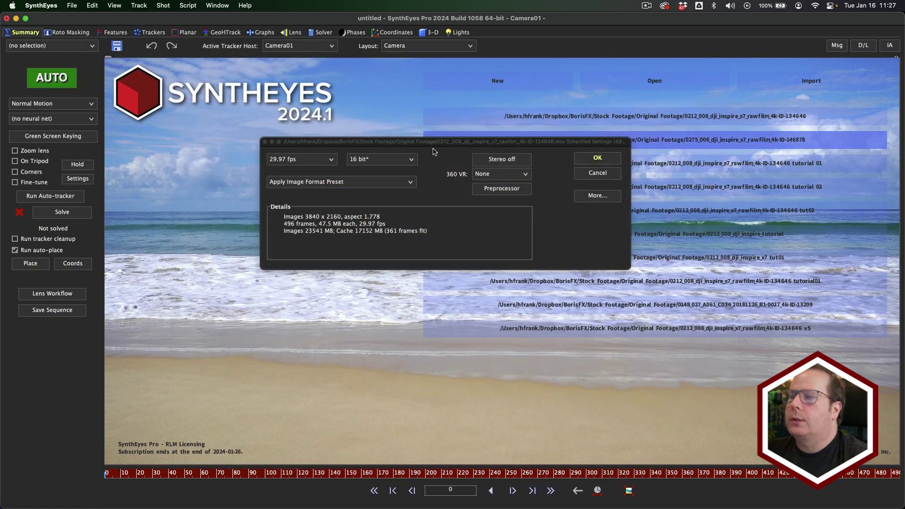
pyautogui.click(597, 159)
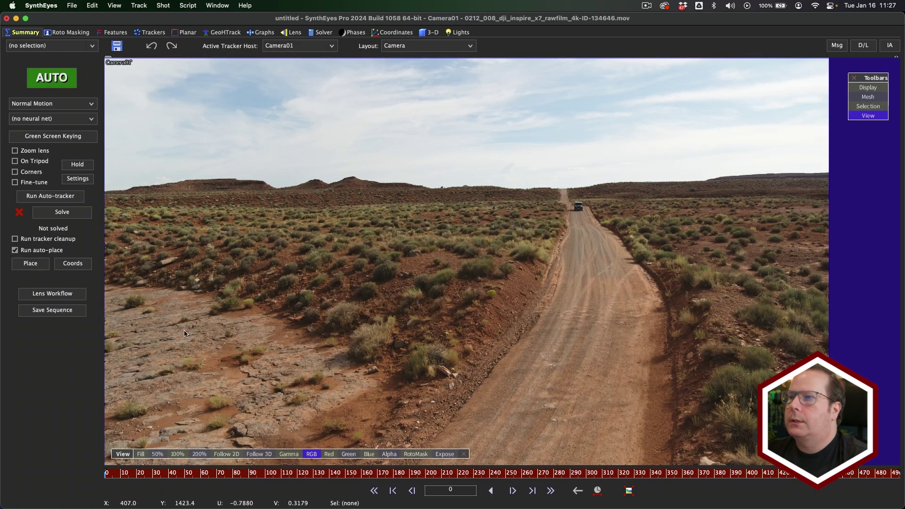
pyautogui.moveTo(130, 478); pyautogui.dragTo(486, 482)
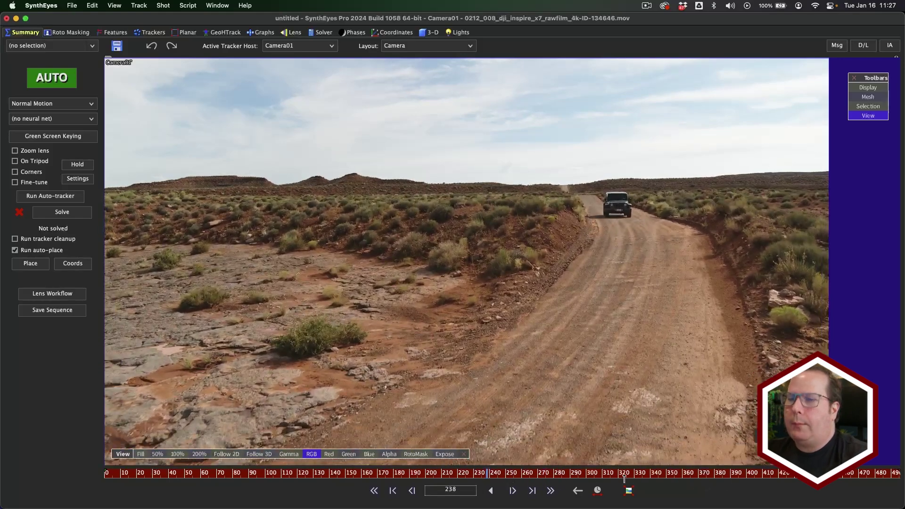
pyautogui.moveTo(590, 473); pyautogui.dragTo(427, 480)
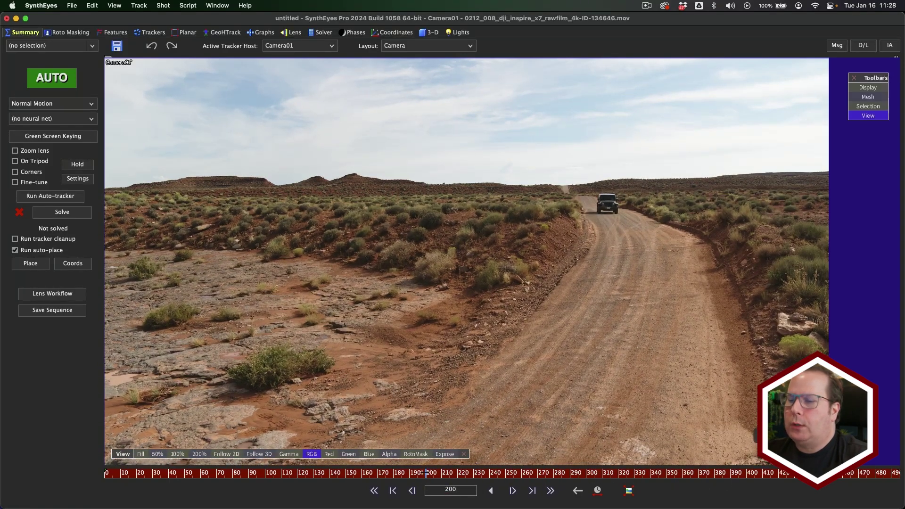
# Set the shot's start frame to 200 in Edit Shot
pyautogui.click(139, 5)
pyautogui.click(162, 28)
pyautogui.write('200')
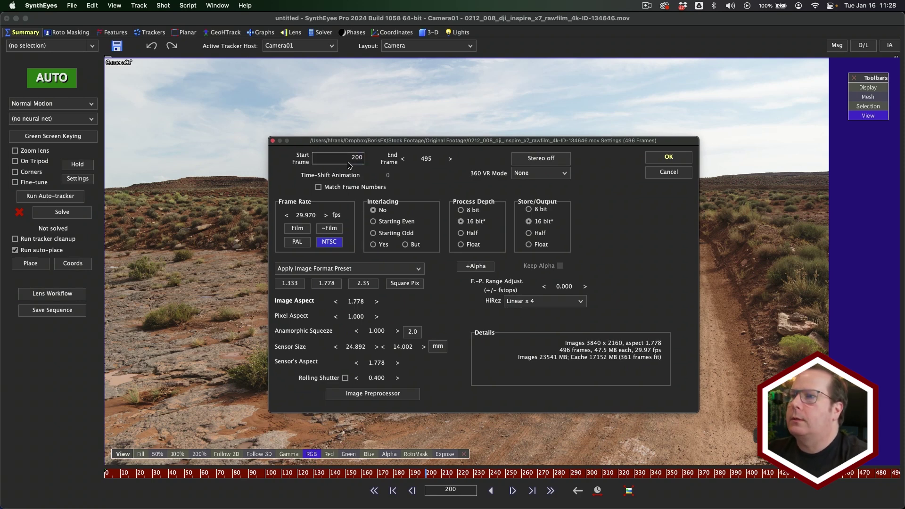
pyautogui.press('Tab')
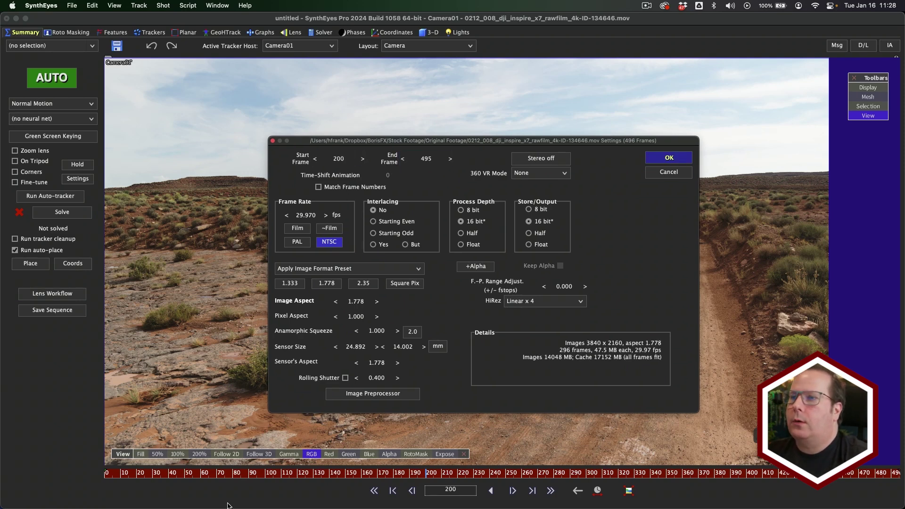
pyautogui.press('Return')
# Play the trimmed footage, settle on frame 354, and save the scene
pyautogui.press('space')
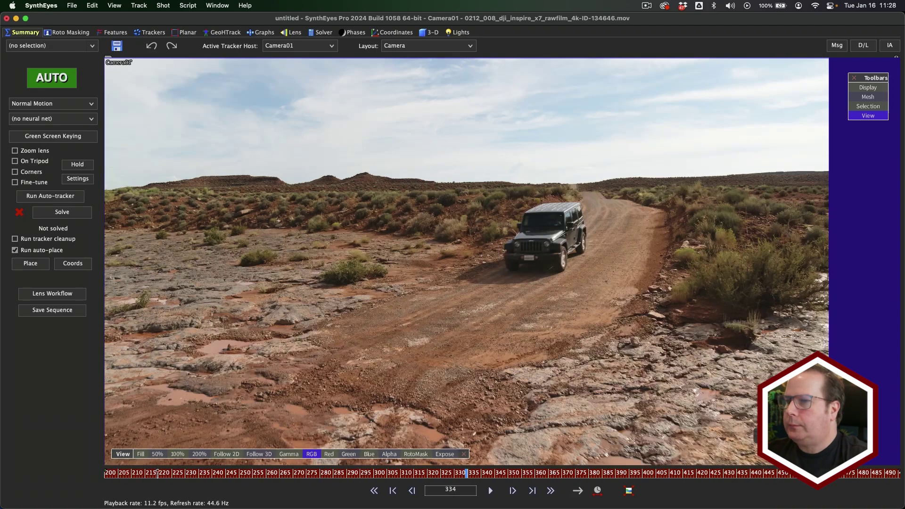
pyautogui.press('space')
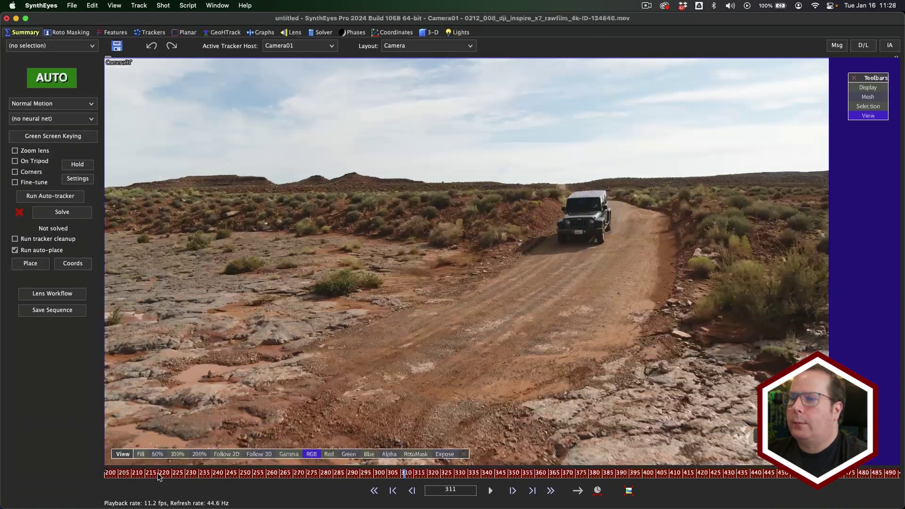
pyautogui.press('space')
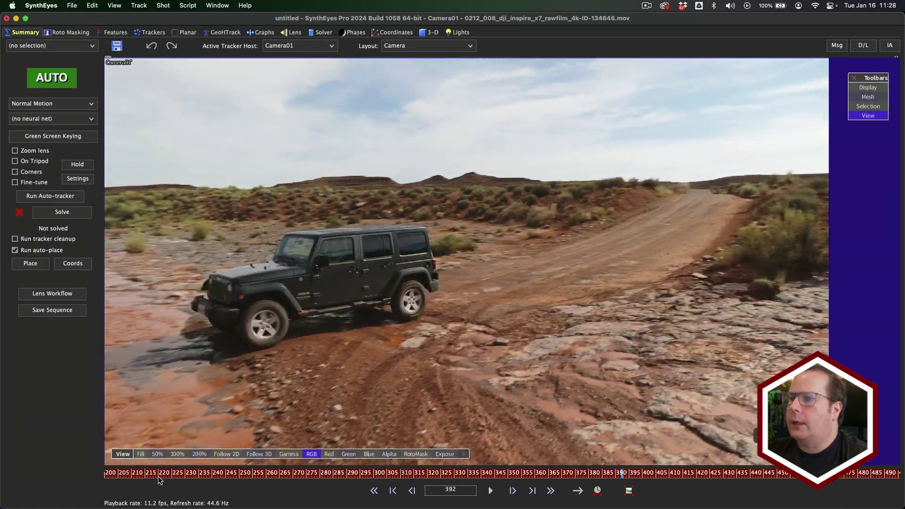
pyautogui.press('space')
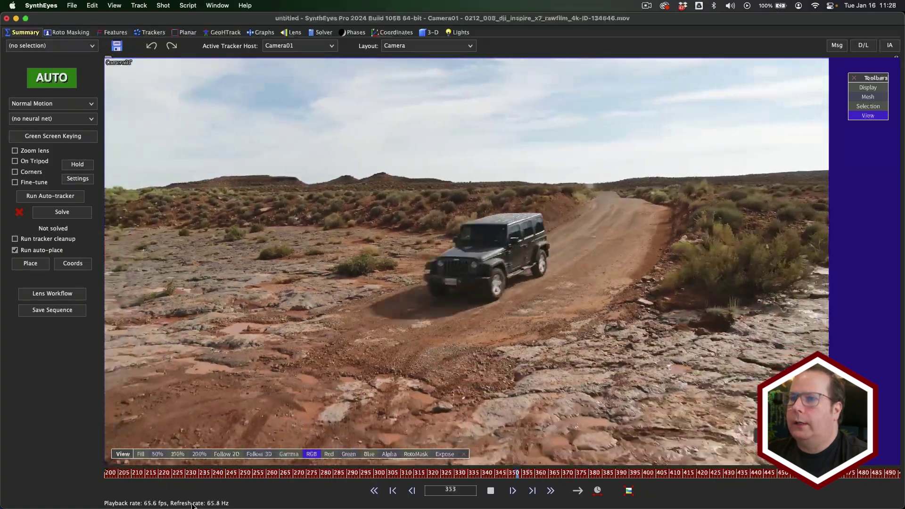
pyautogui.press('space')
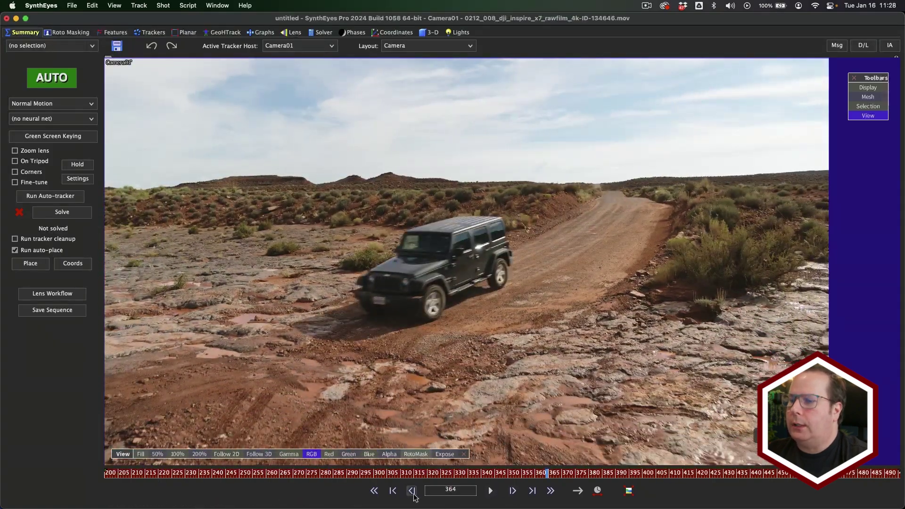
pyautogui.moveTo(418, 472); pyautogui.dragTo(535, 472)
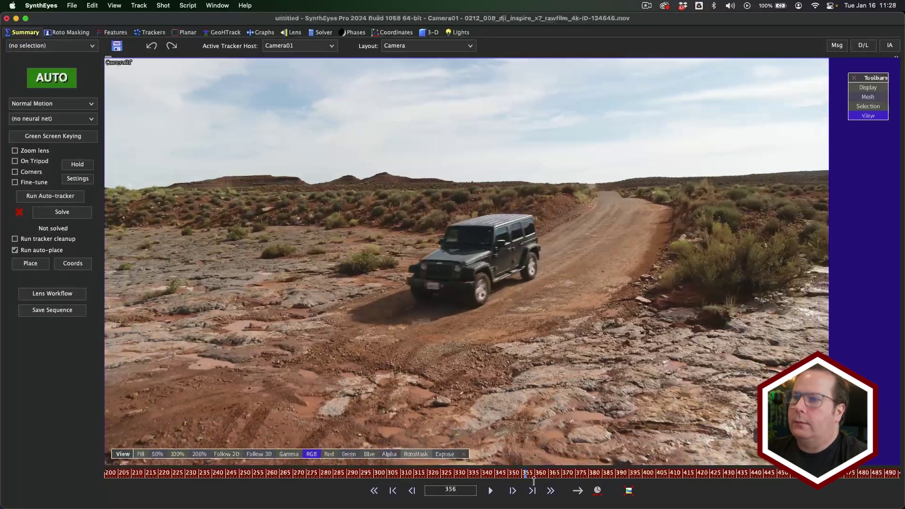
pyautogui.moveTo(536, 472); pyautogui.dragTo(520, 472)
pyautogui.press('super+s')
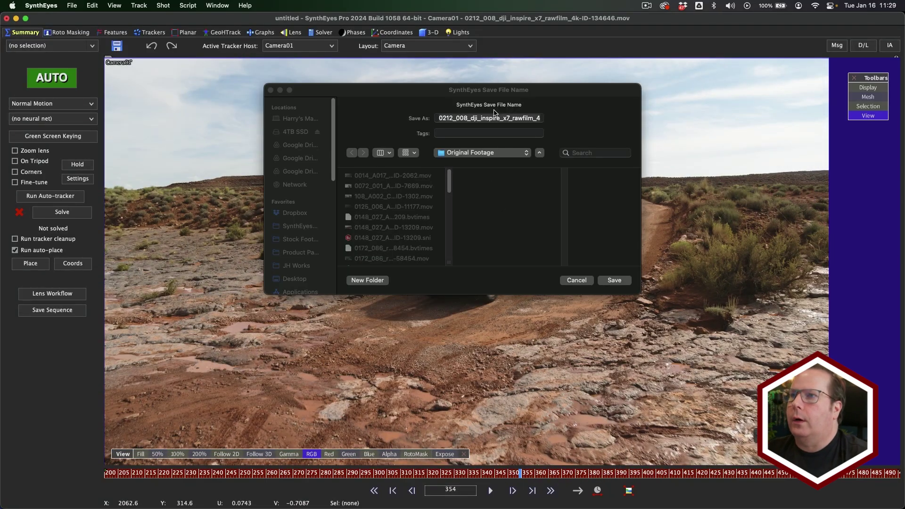
# Save the scene over the existing file, then browse the Roto, Feature and Tracker rooms
pyautogui.click(614, 280)
pyautogui.click(481, 225)
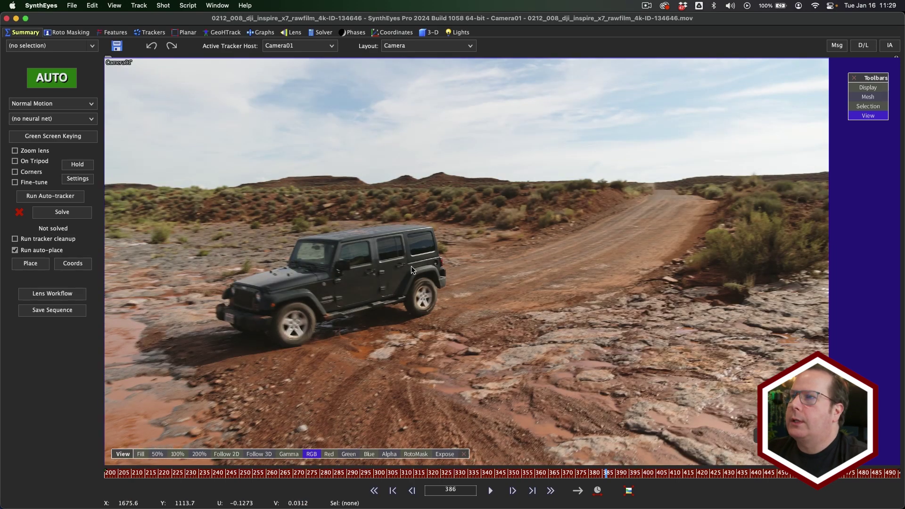
pyautogui.click(69, 33)
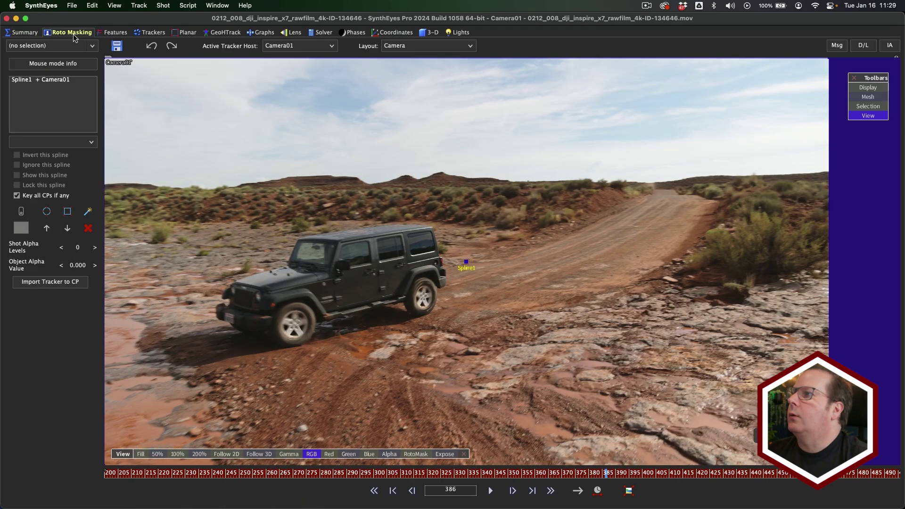
pyautogui.click(117, 32)
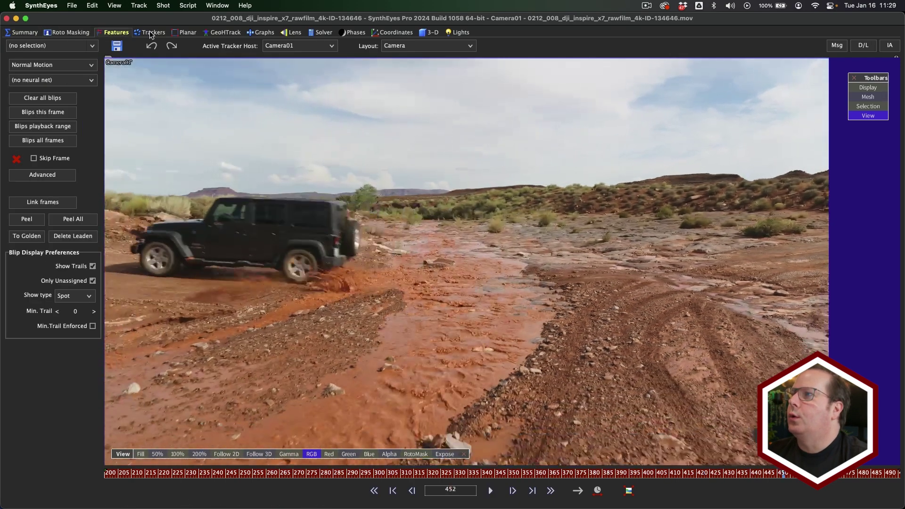
pyautogui.click(151, 32)
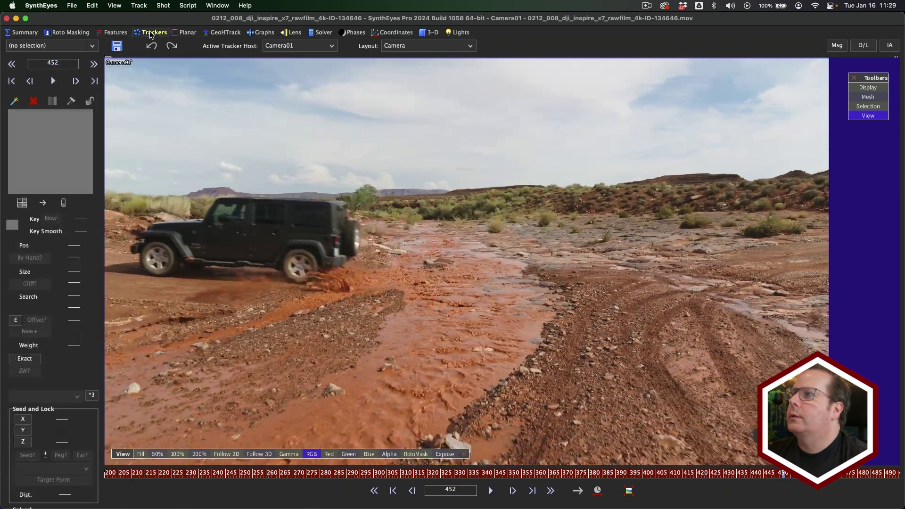
# Browse the GeomH, Graph, Lens and Solver rooms, then return to Summary
pyautogui.click(221, 33)
pyautogui.click(261, 33)
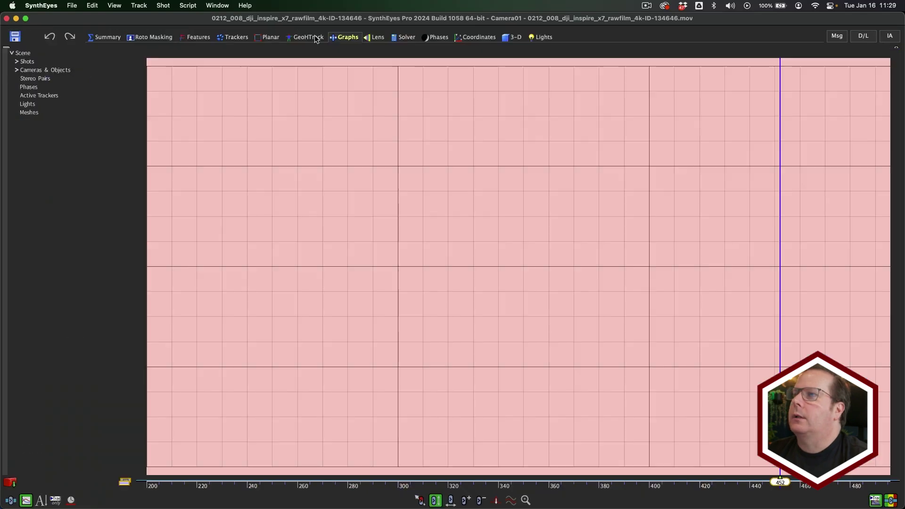
pyautogui.click(376, 38)
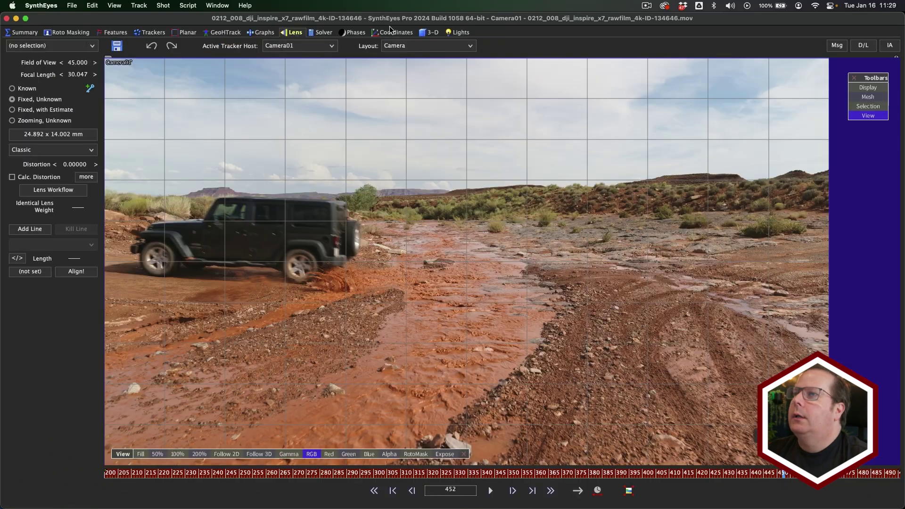
pyautogui.click(320, 33)
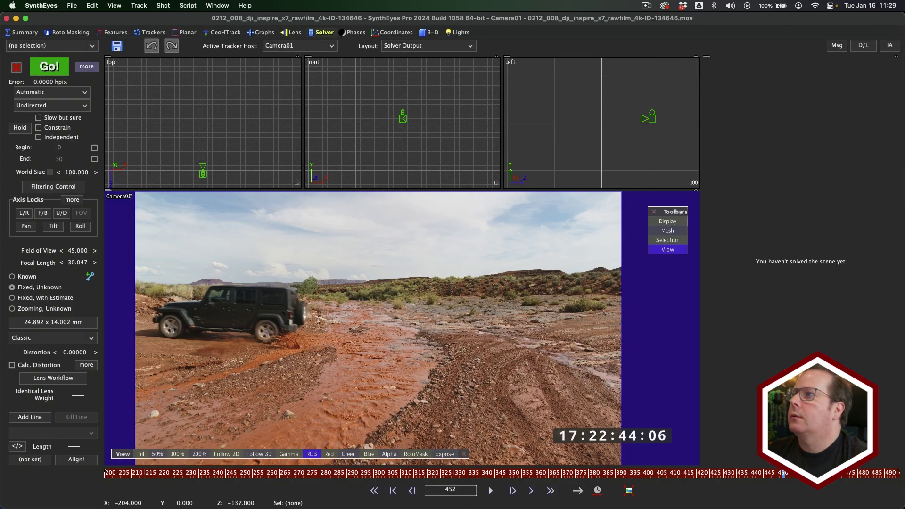
pyautogui.click(29, 36)
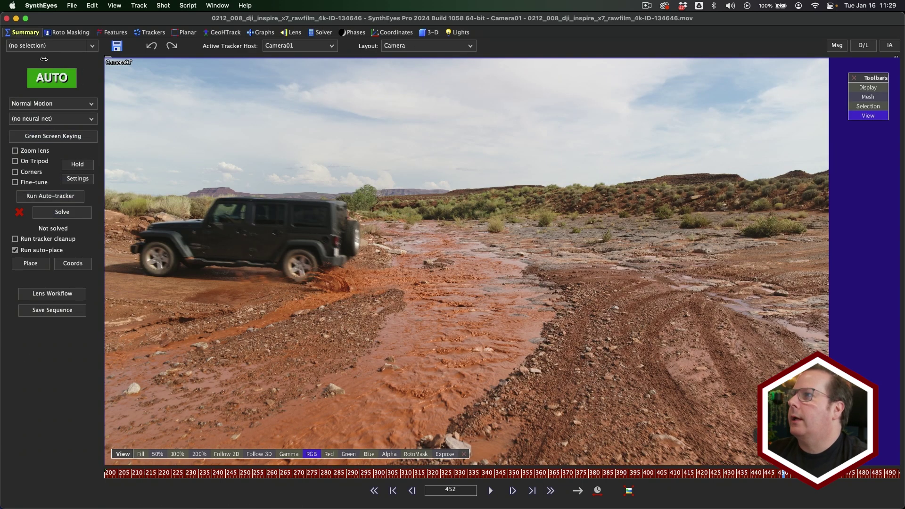
# Revisit the Roto, Tracker, Lens and Solver rooms
pyautogui.click(66, 32)
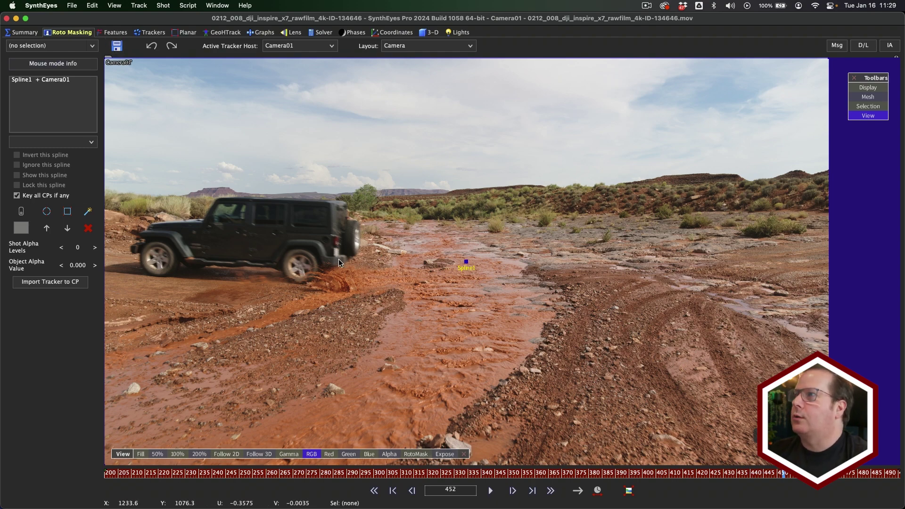
pyautogui.click(150, 32)
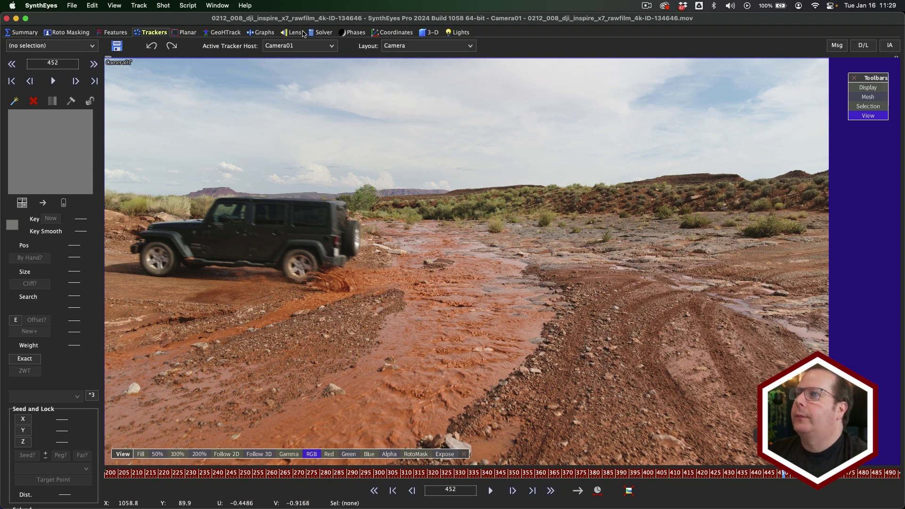
pyautogui.click(303, 33)
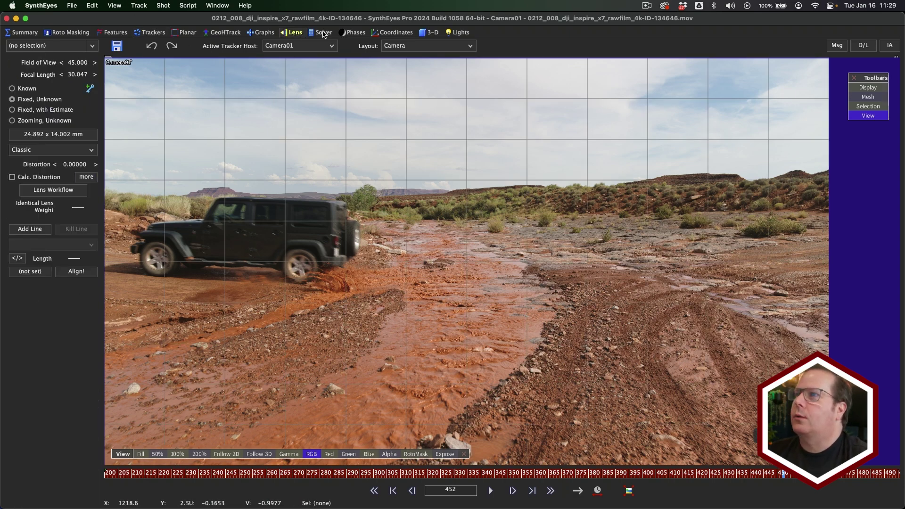
pyautogui.click(323, 32)
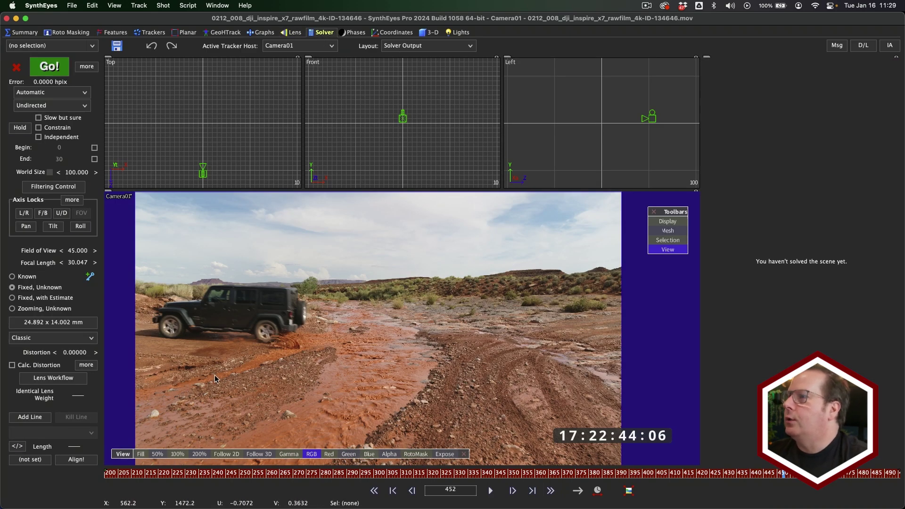
# Switch to the four-view layout, visit Coordinates, and return to the Summary camera view
pyautogui.click(435, 36)
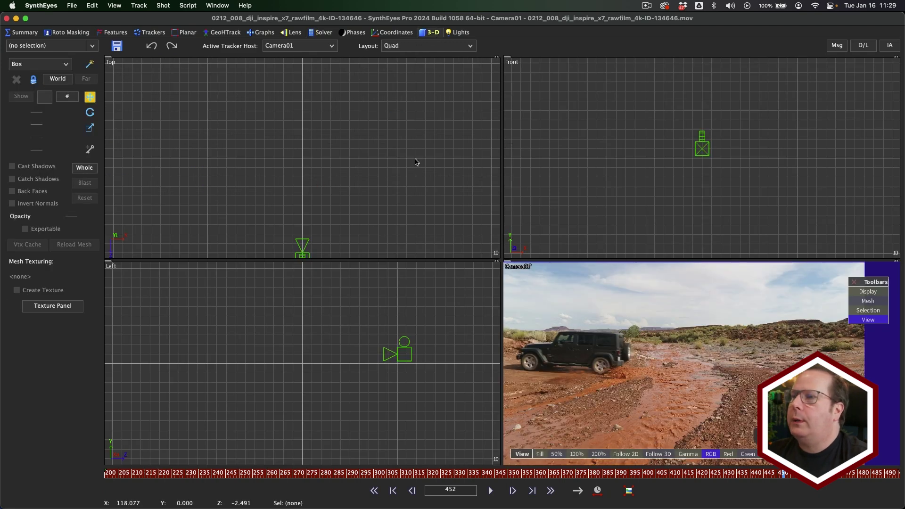
pyautogui.moveTo(382, 176); pyautogui.dragTo(384, 76, button='middle')
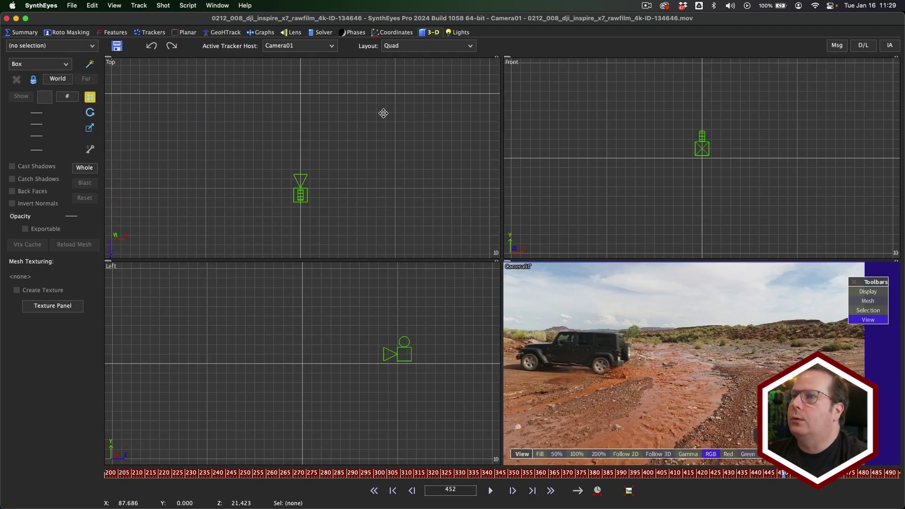
pyautogui.click(392, 32)
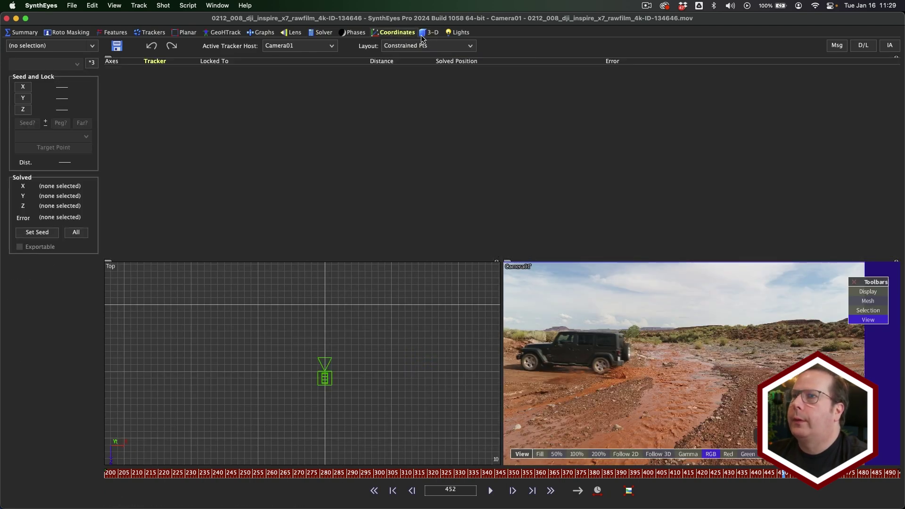
pyautogui.click(22, 33)
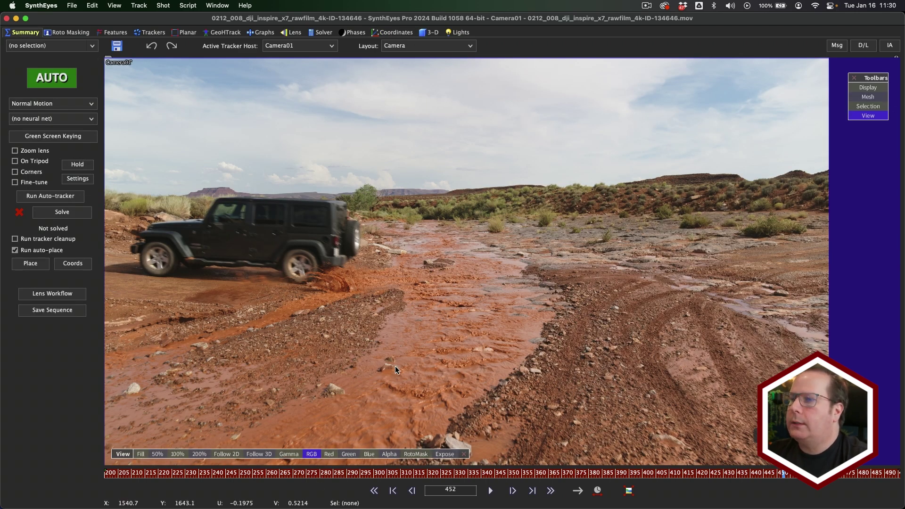
# Scrub through the solved shot, following the jeep along the road to frame 352
pyautogui.click(292, 475)
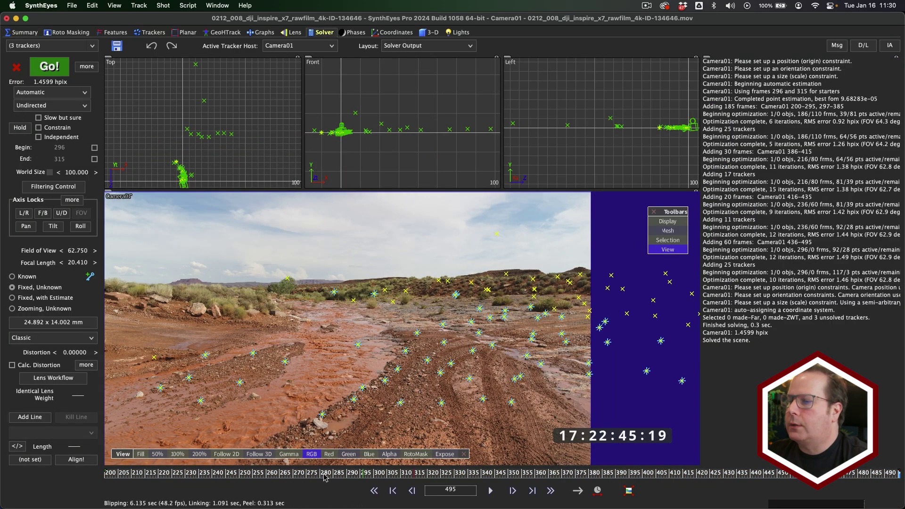
pyautogui.moveTo(325, 476)
pyautogui.mouseDown()
pyautogui.moveTo(553, 473)
pyautogui.moveTo(391, 471)
pyautogui.moveTo(504, 482)
pyautogui.moveTo(806, 472)
pyautogui.moveTo(429, 460)
pyautogui.mouseUp()
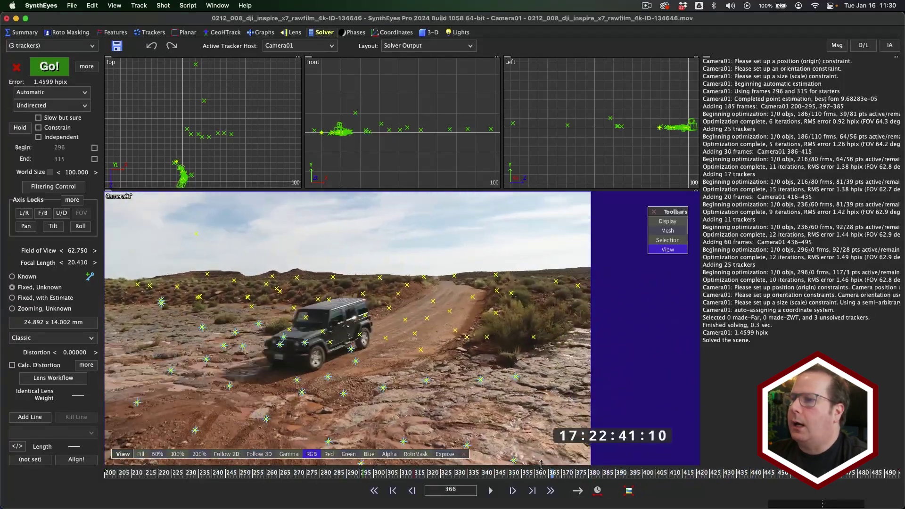
pyautogui.moveTo(429, 460); pyautogui.dragTo(566, 472)
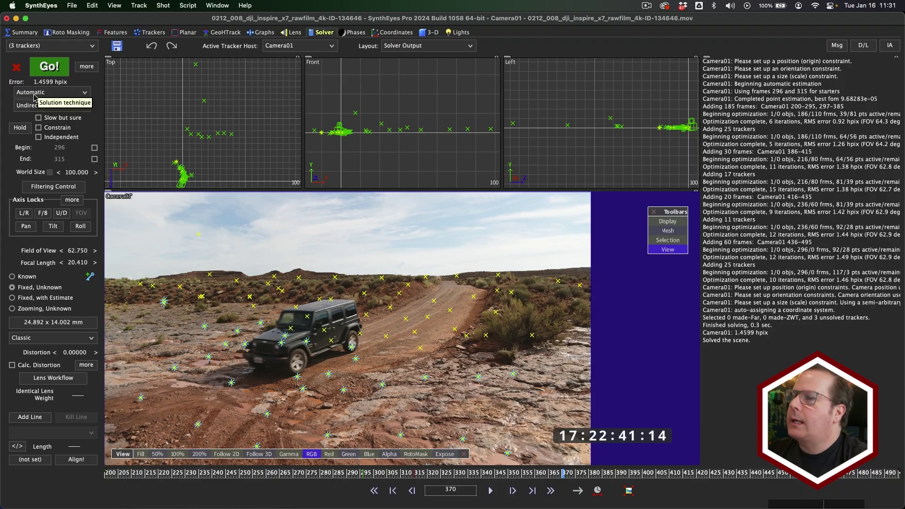
pyautogui.click(351, 471)
pyautogui.moveTo(351, 472); pyautogui.dragTo(514, 472)
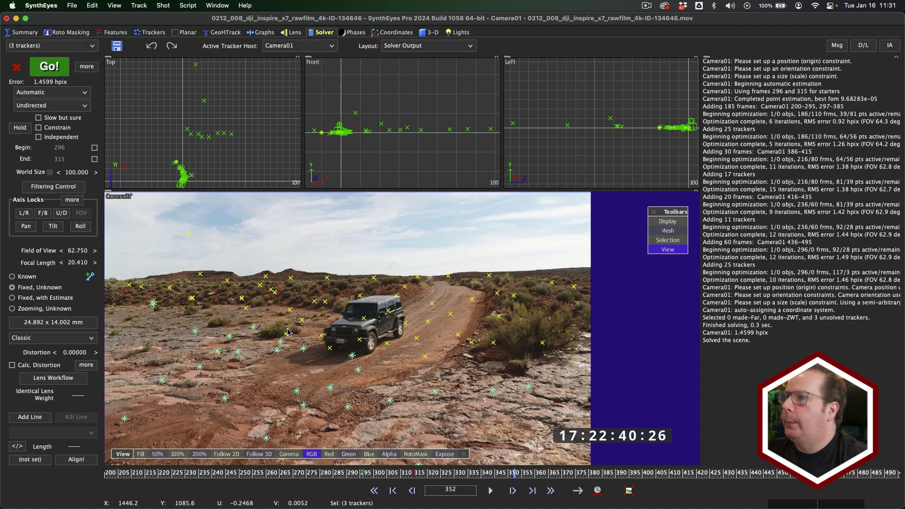
# In Clean Up Trackers, select the far-ish, high-error and unsolved trackers and fix them
pyautogui.click(140, 6)
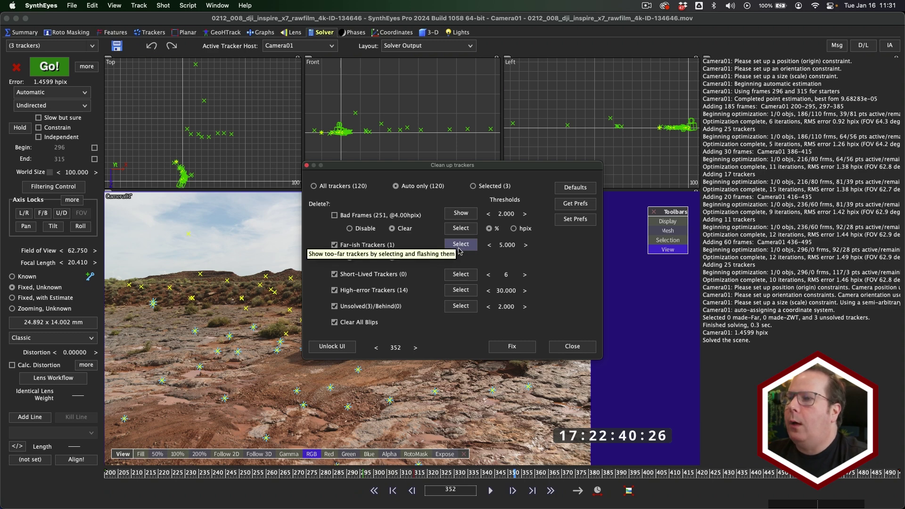
pyautogui.click(460, 248)
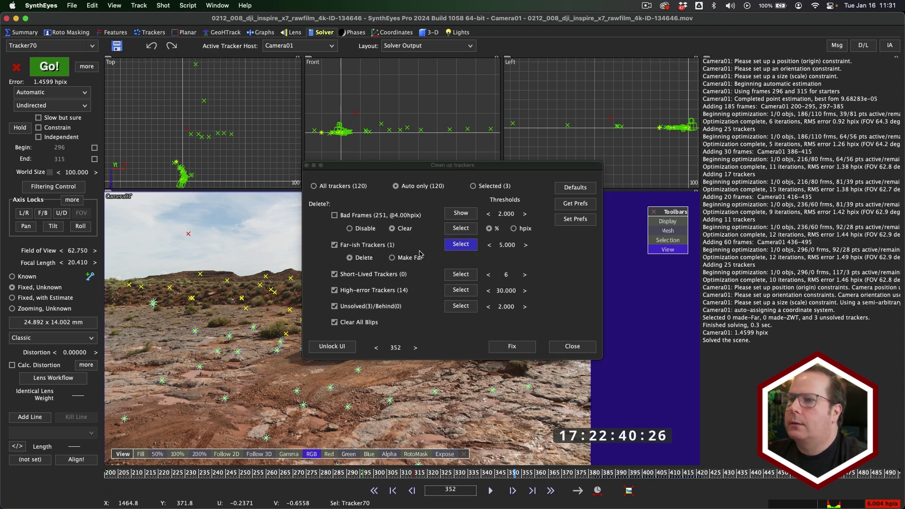
pyautogui.click(458, 291)
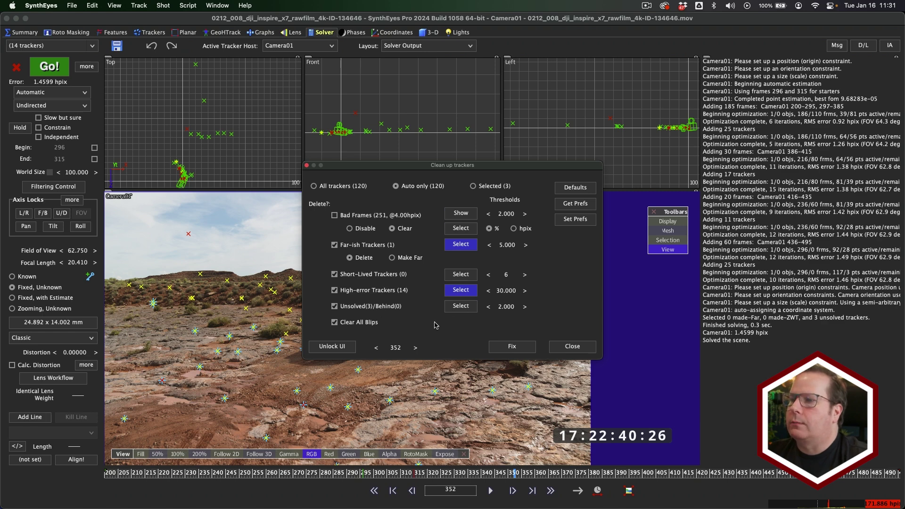
pyautogui.click(461, 305)
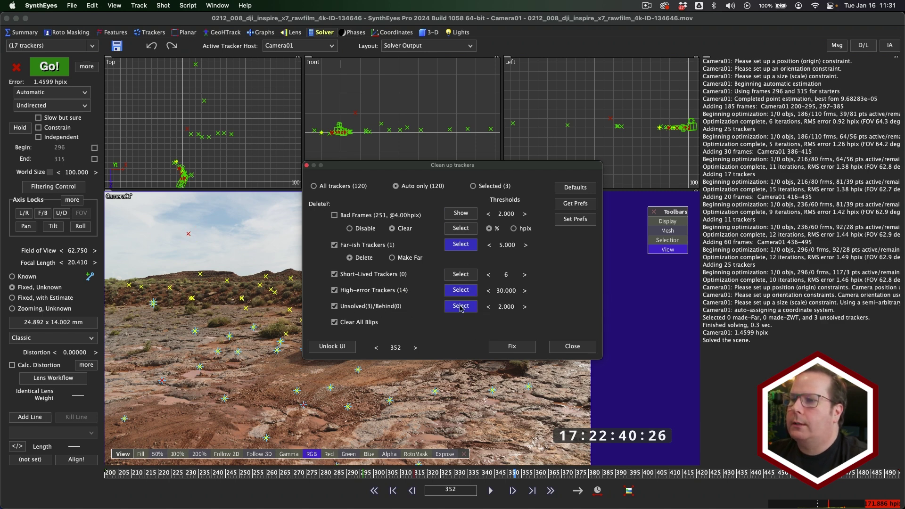
pyautogui.click(513, 346)
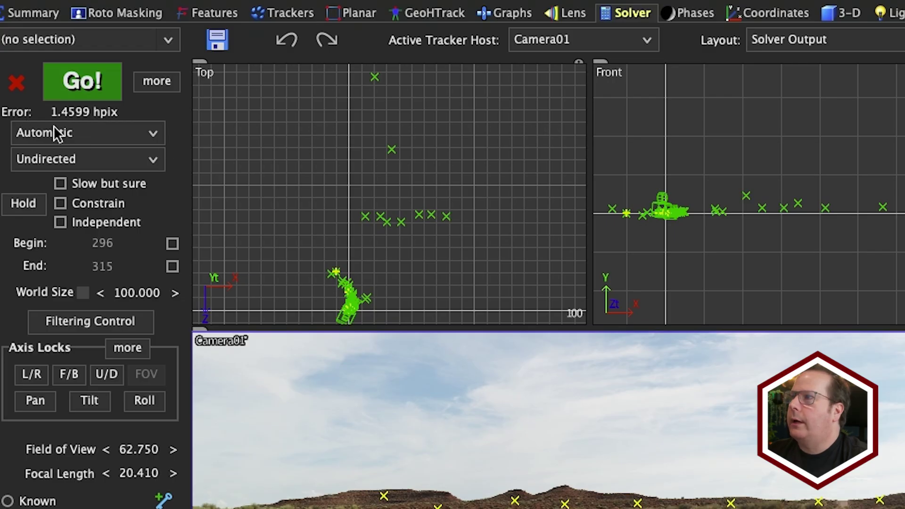
# Rerun the solve in Refine mode, reaching 0.9792 pixels, and scrub the shot to check it
pyautogui.click(58, 134)
pyautogui.click(76, 150)
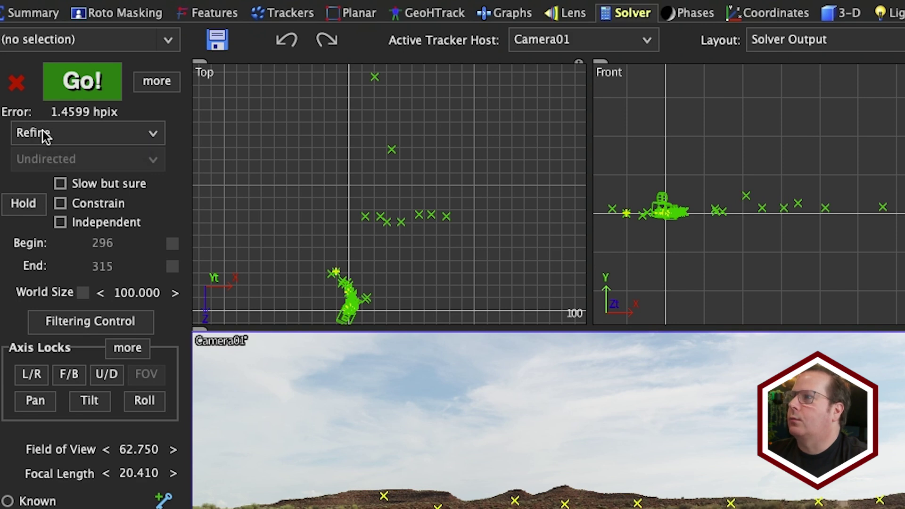
pyautogui.click(76, 87)
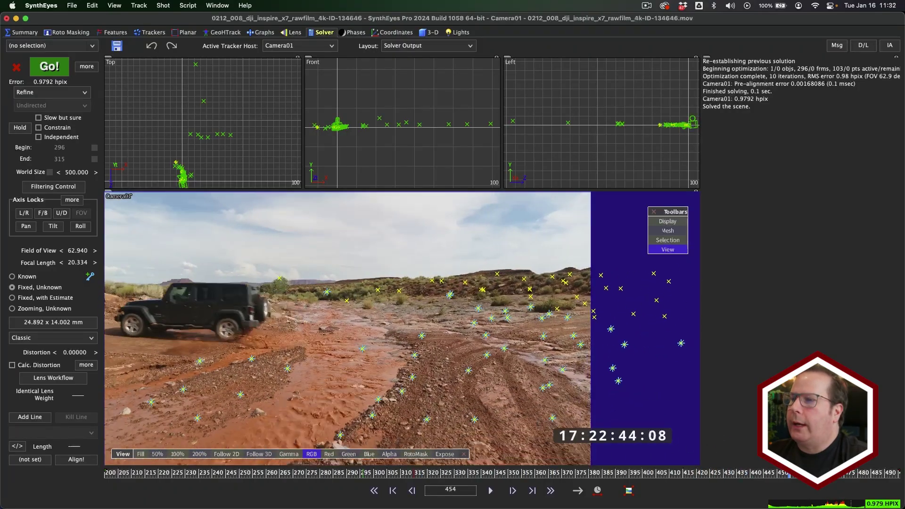
pyautogui.press('space')
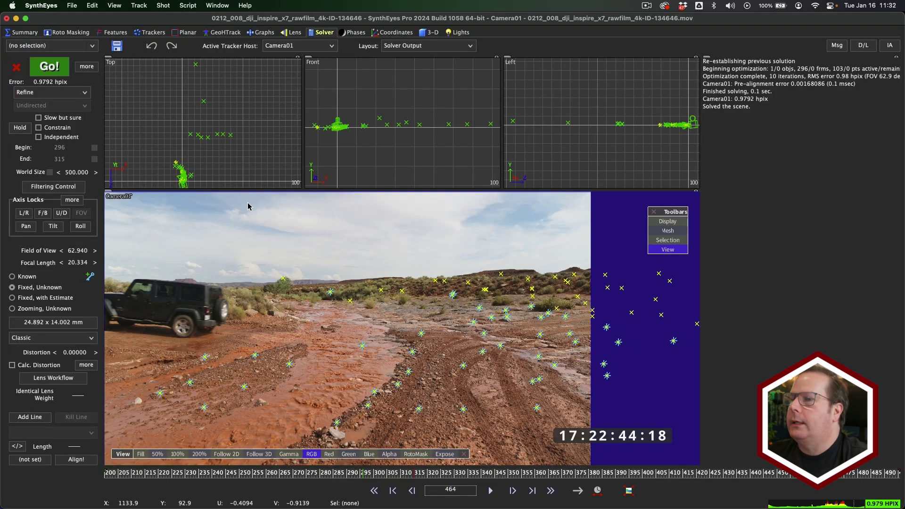
pyautogui.moveTo(511, 478); pyautogui.dragTo(743, 472)
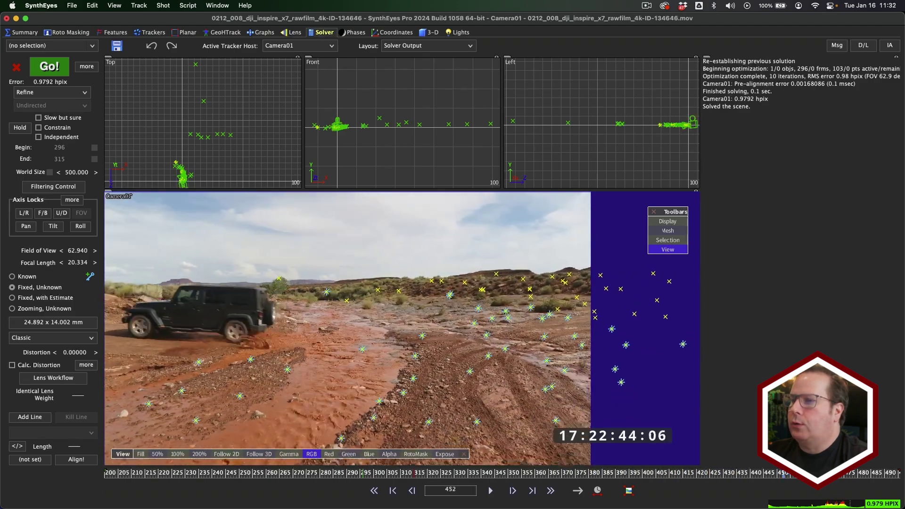
# Scrub the solved shot and inspect the errors of Tracker96, Tracker57 and Tracker93
pyautogui.moveTo(742, 473); pyautogui.dragTo(806, 473)
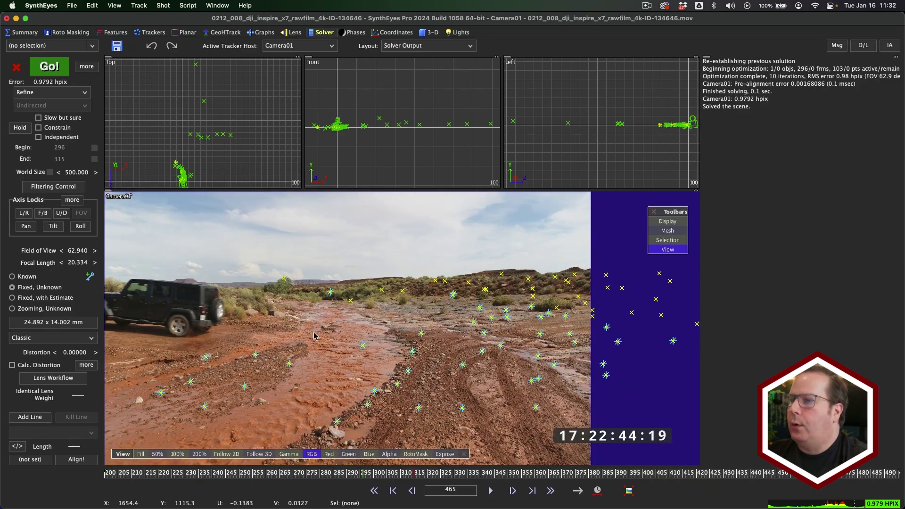
pyautogui.moveTo(139, 476); pyautogui.dragTo(785, 472)
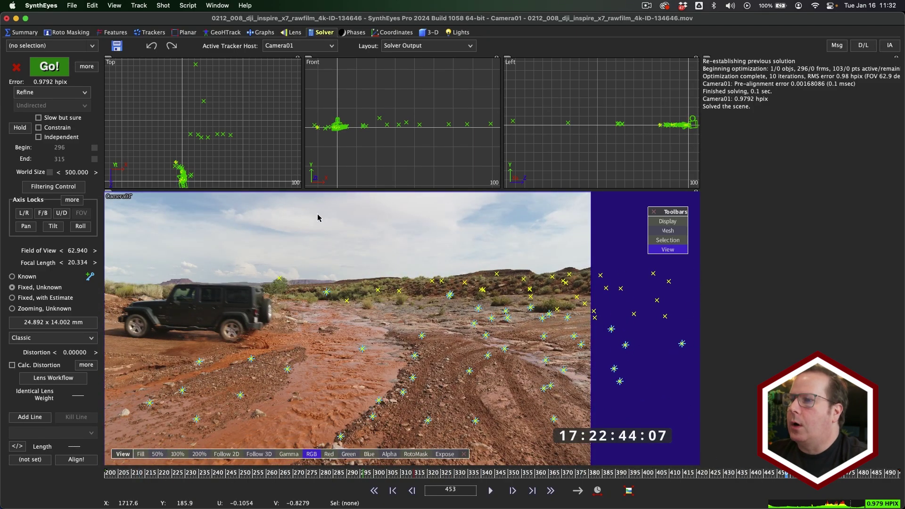
pyautogui.moveTo(393, 472); pyautogui.dragTo(805, 472)
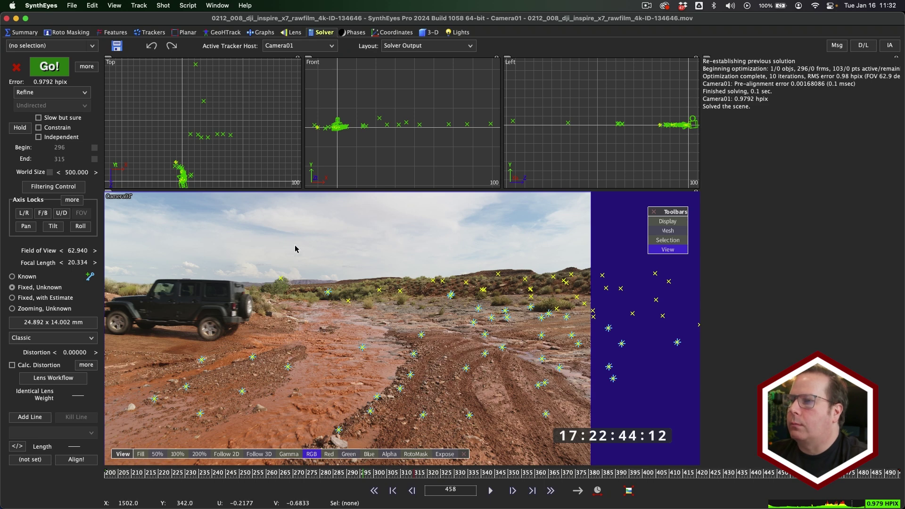
pyautogui.click(422, 336)
pyautogui.click(504, 345)
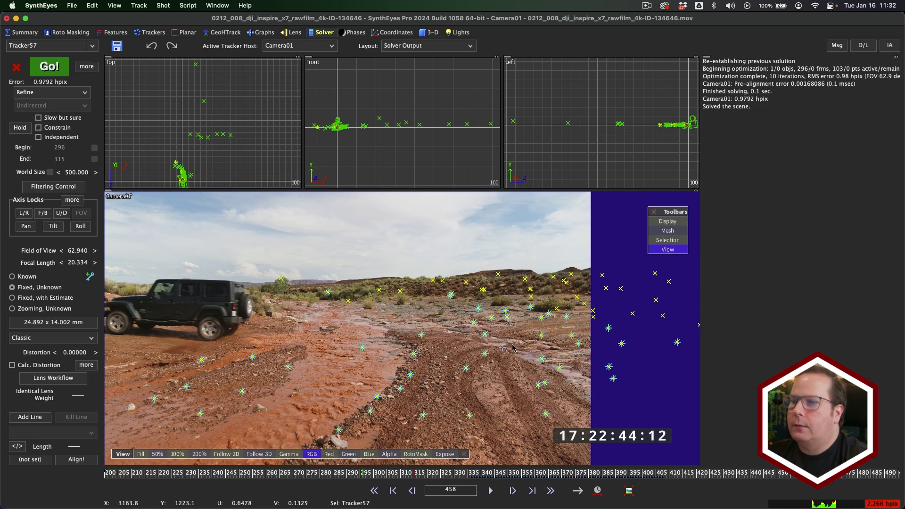
pyautogui.click(544, 336)
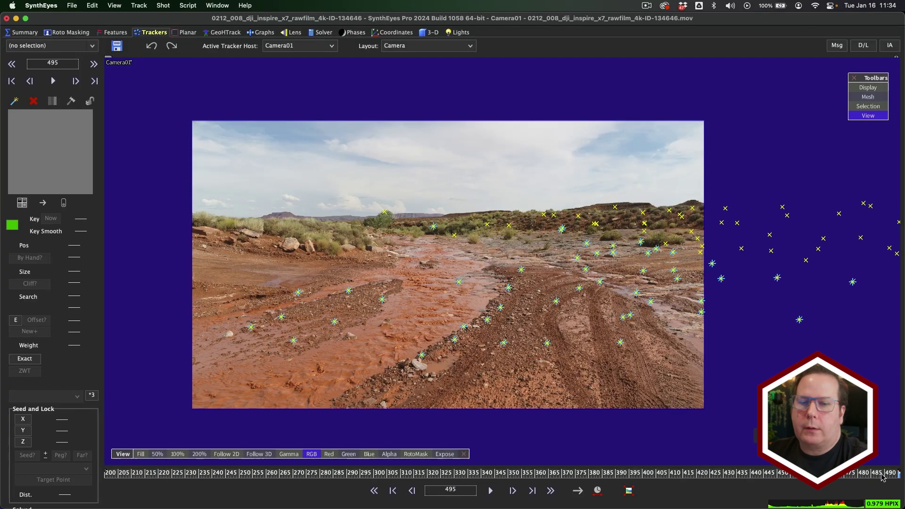
pyautogui.scroll(3, 406, 267)
pyautogui.scroll(3, 406, 267)
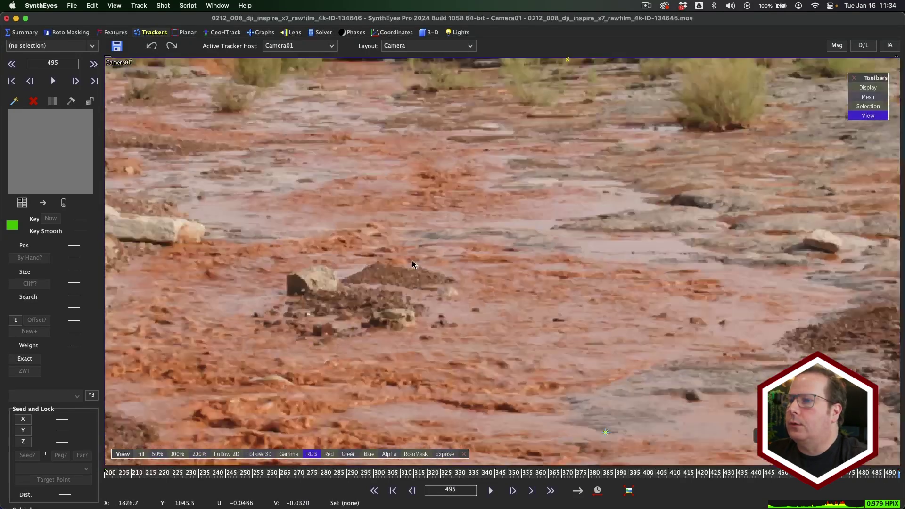
# Place Tracker122 on the small rock's dark corner in the riverbed and fine-tune its box size
pyautogui.moveTo(407, 267); pyautogui.dragTo(608, 281, button='middle')
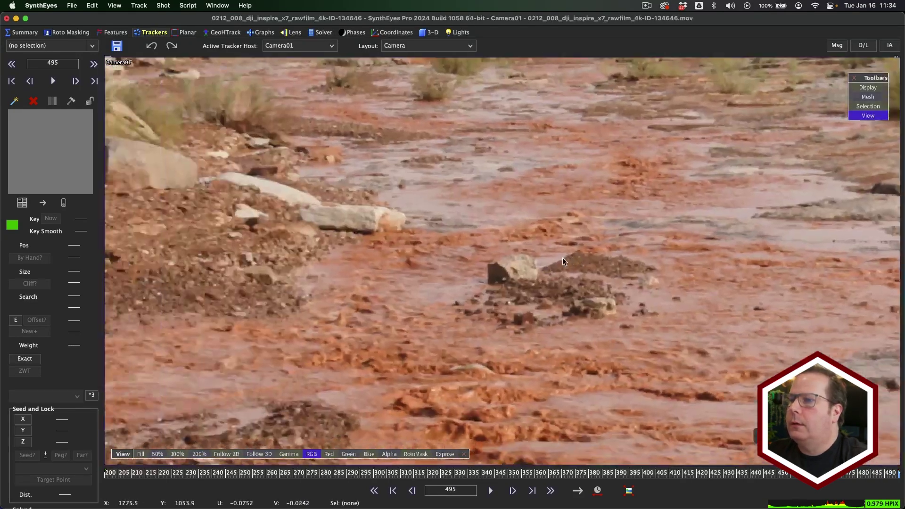
pyautogui.click(15, 101)
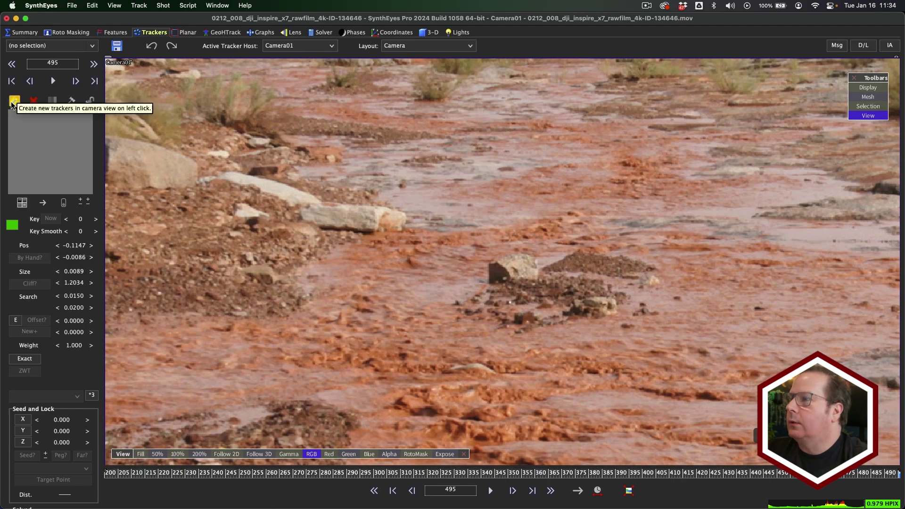
pyautogui.click(13, 102)
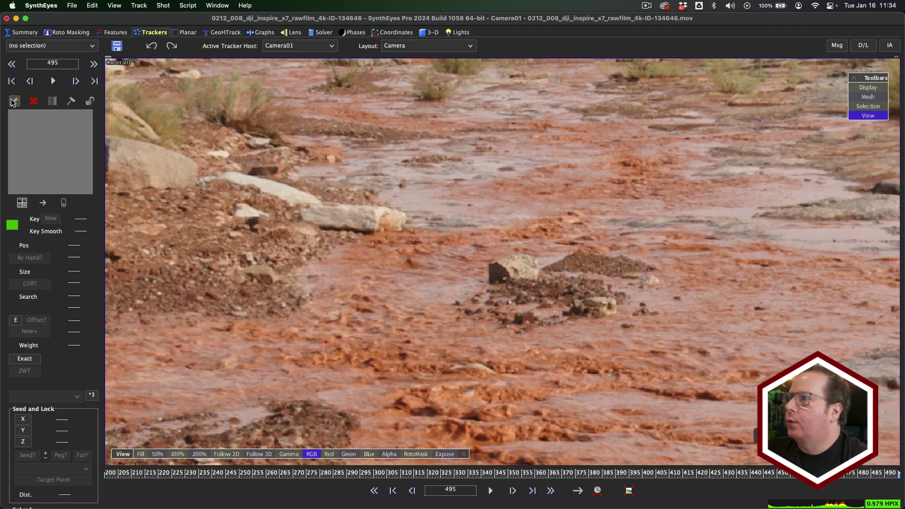
pyautogui.click(489, 269)
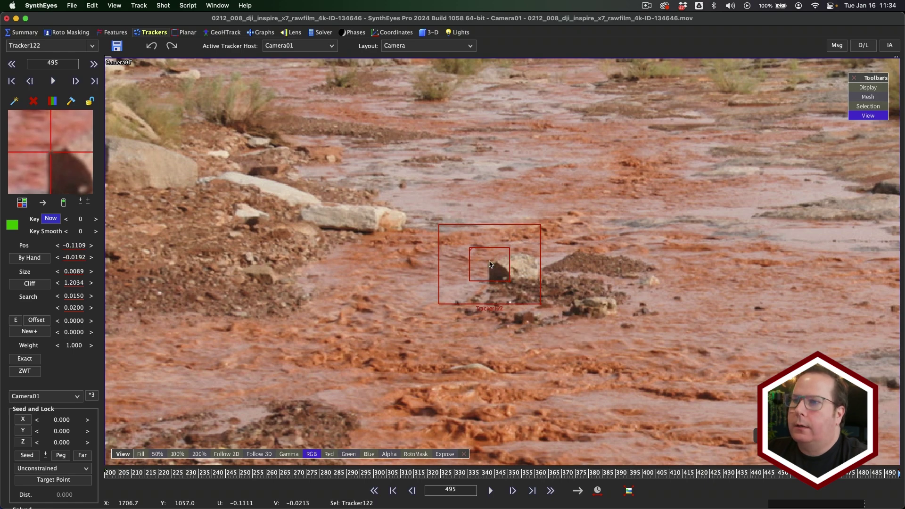
pyautogui.moveTo(509, 280); pyautogui.dragTo(475, 263)
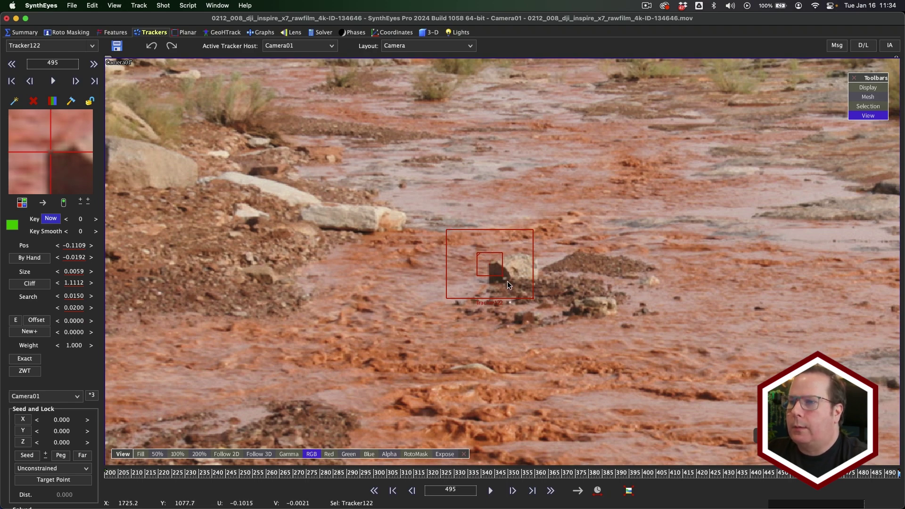
pyautogui.moveTo(501, 276); pyautogui.dragTo(504, 277)
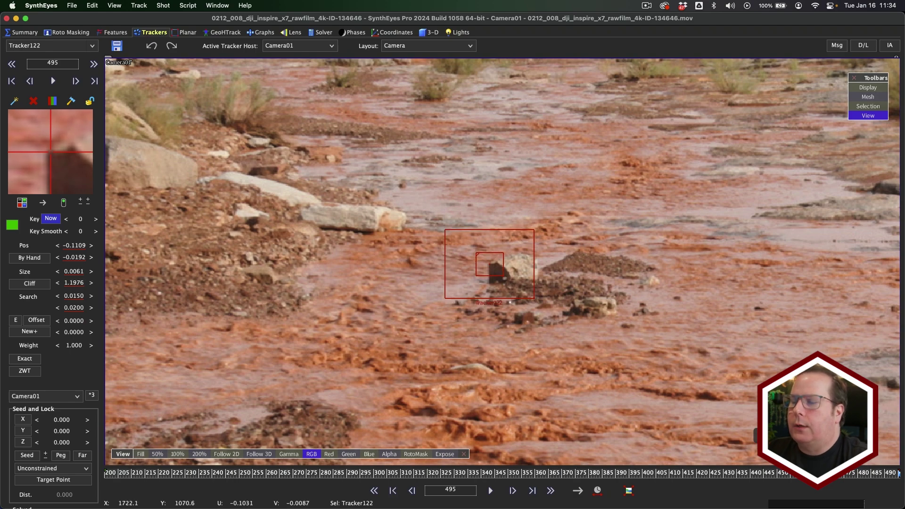
pyautogui.moveTo(504, 277); pyautogui.dragTo(502, 276)
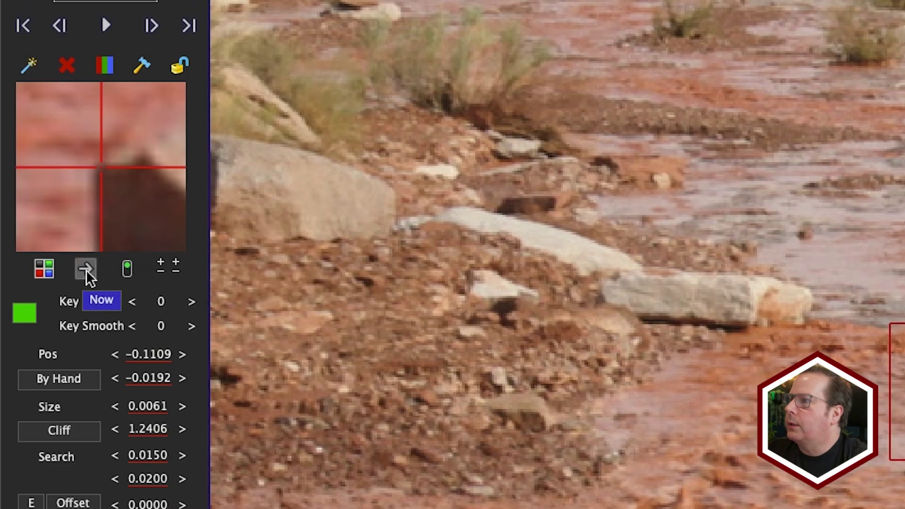
# Set tracking to run backwards and step through the frames near 439 where the jeep appears
pyautogui.click(86, 269)
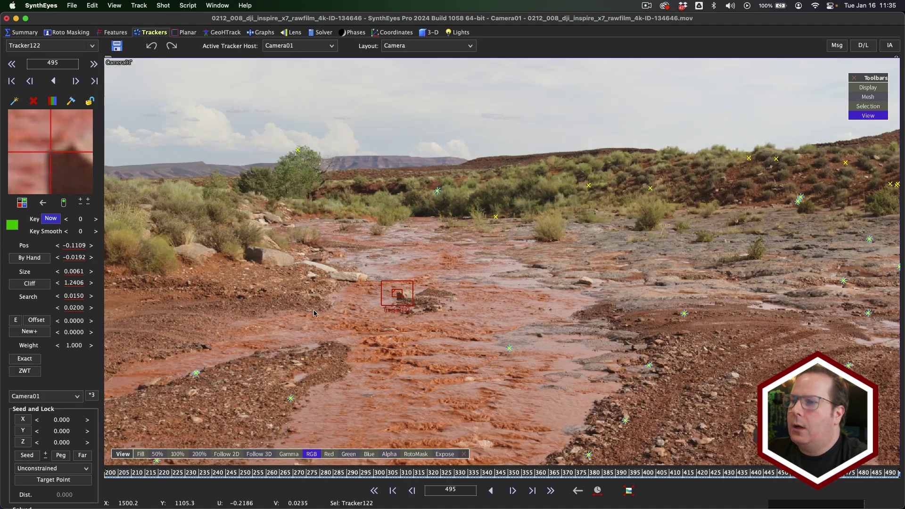
pyautogui.scroll(-2, 315, 314)
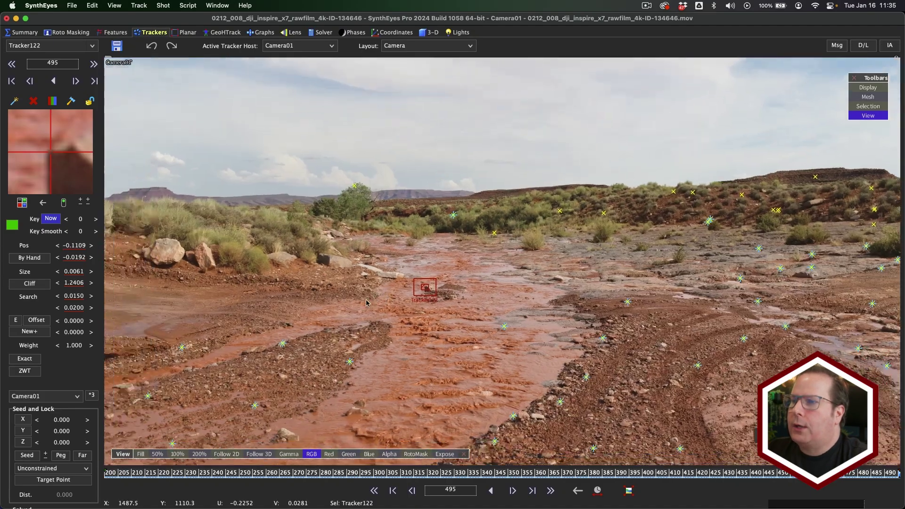
pyautogui.scroll(-2, 354, 311)
pyautogui.scroll(-2, 396, 308)
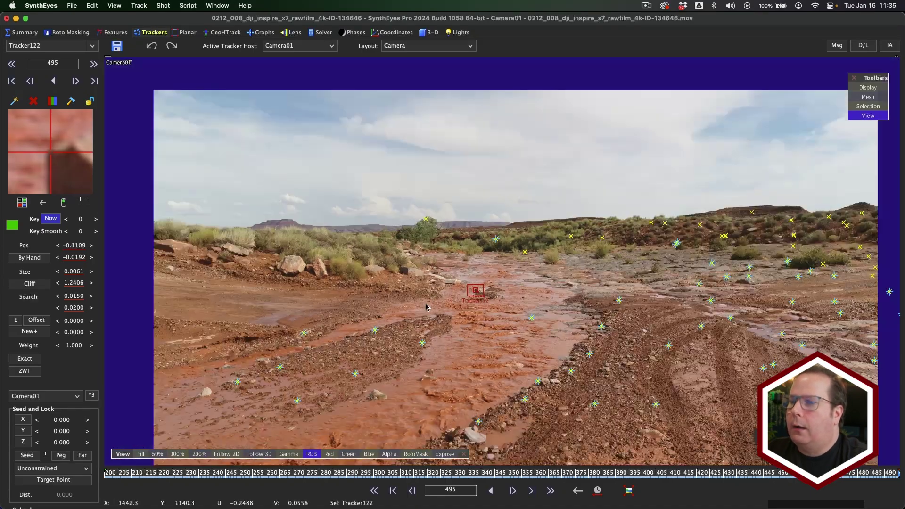
pyautogui.scroll(-1, 428, 305)
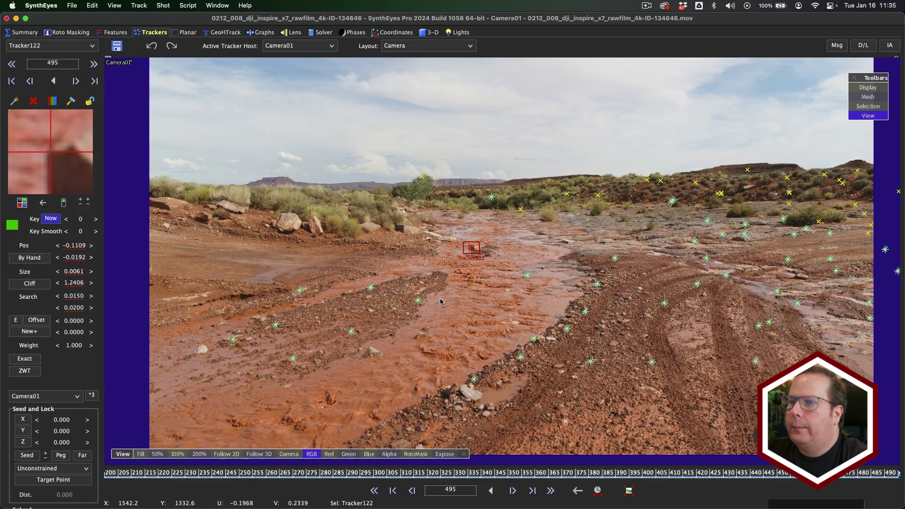
pyautogui.press('a')
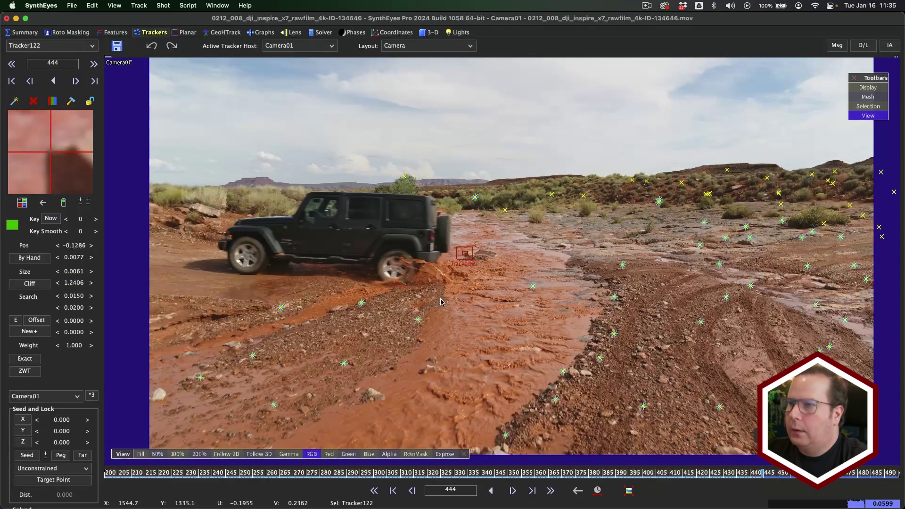
pyautogui.press('a')
pyautogui.press('a')
pyautogui.press('a')
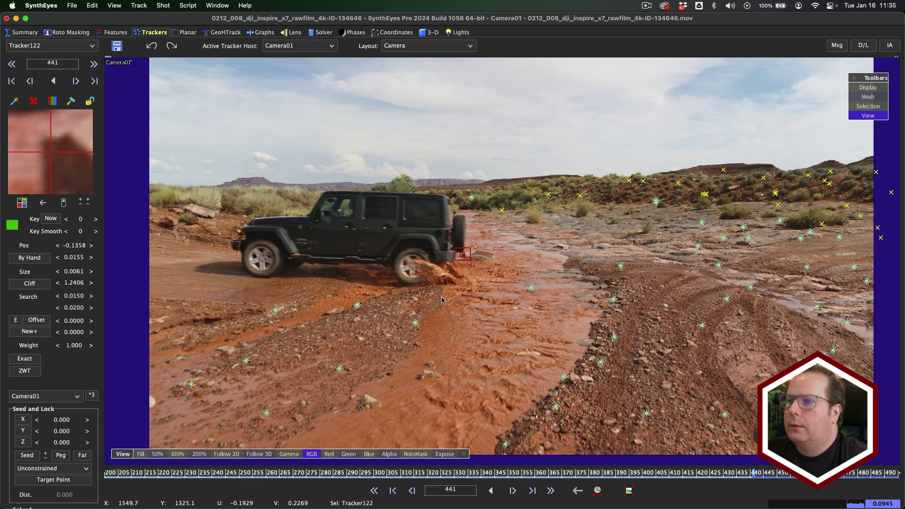
pyautogui.press('a')
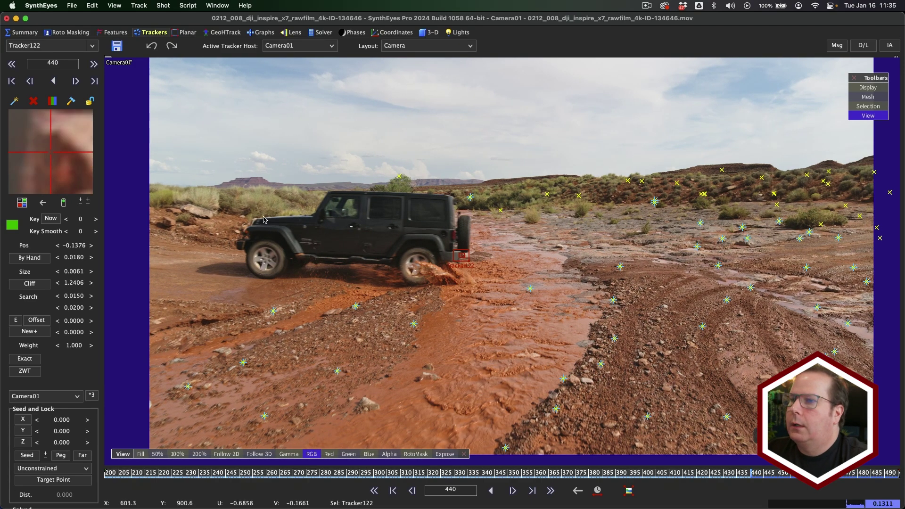
pyautogui.press('a')
pyautogui.press('s')
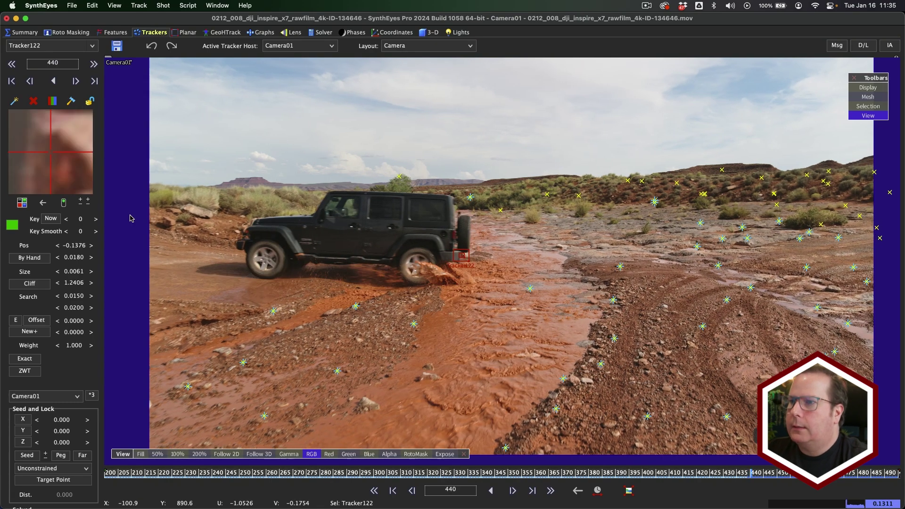
pyautogui.press('a')
pyautogui.press('s')
pyautogui.press('s')
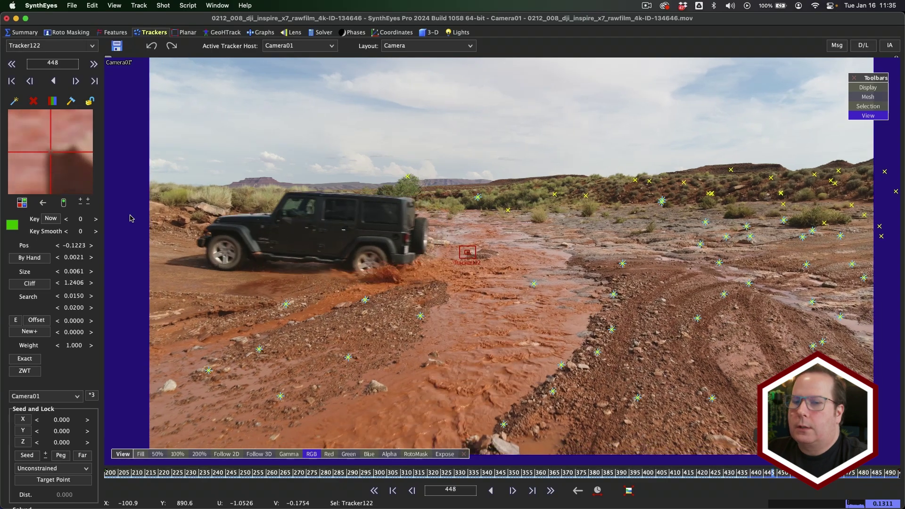
# Disable Tracker122 from frame 439, then check later frames of the shot
pyautogui.press('a')
pyautogui.press('a')
pyautogui.press('a')
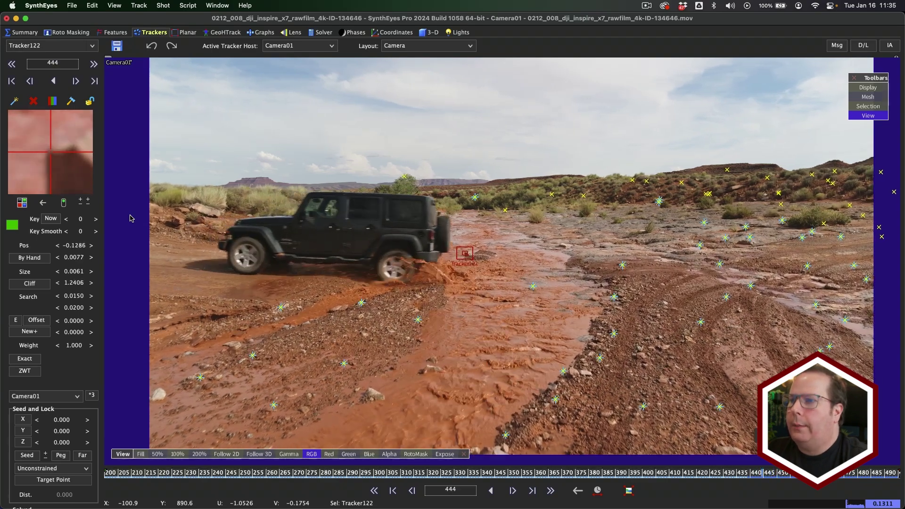
pyautogui.press('a')
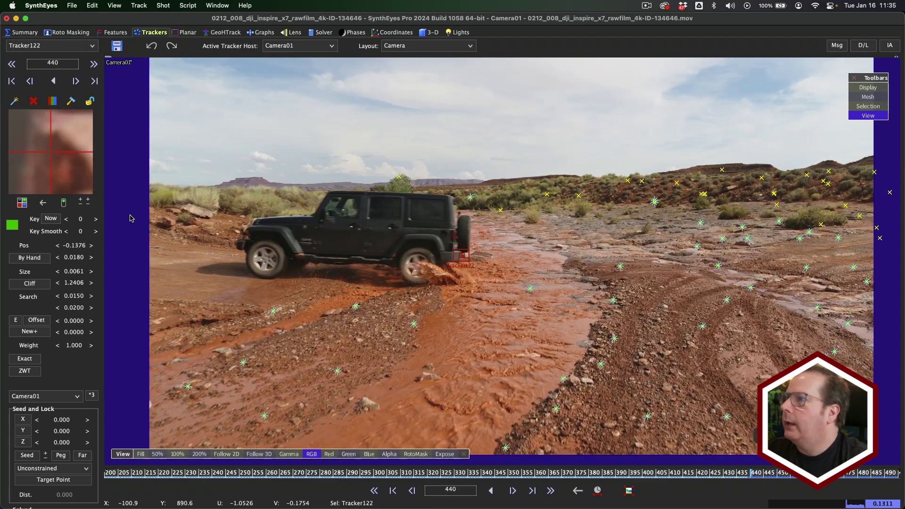
pyautogui.press('a')
pyautogui.click(64, 202)
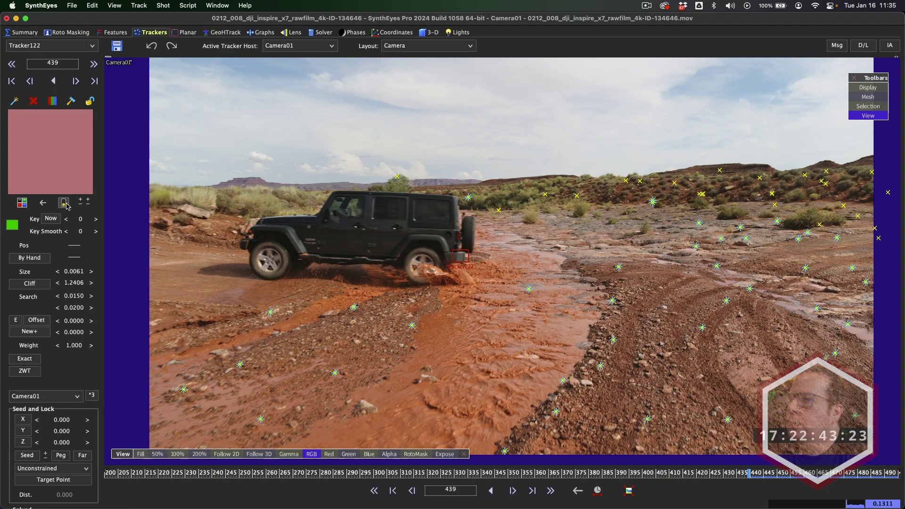
pyautogui.click(63, 203)
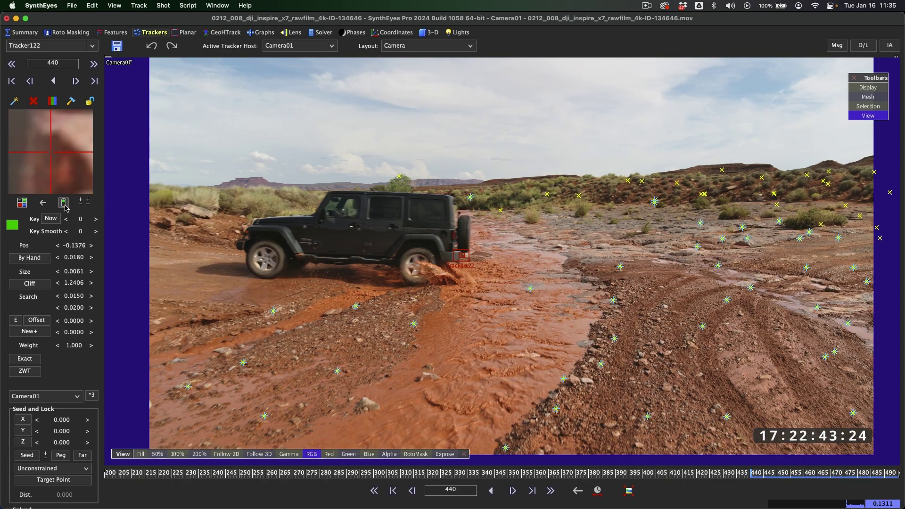
pyautogui.click(878, 474)
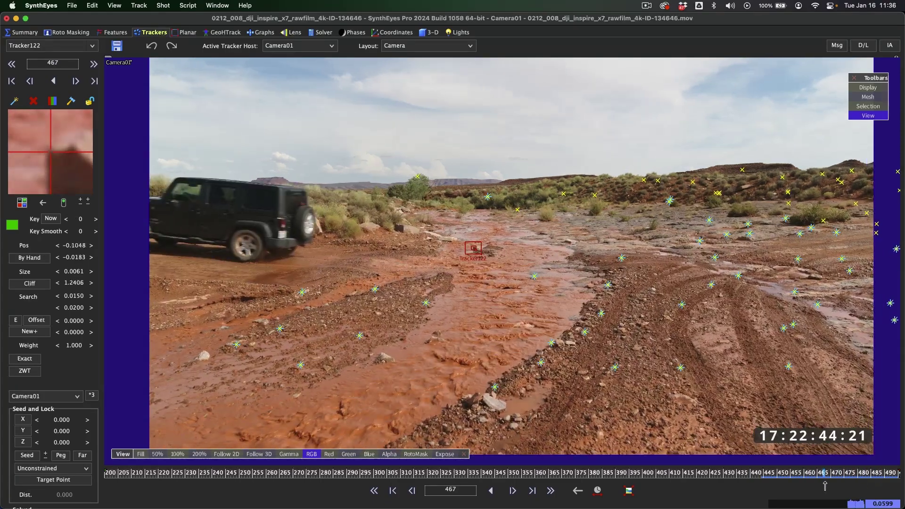
pyautogui.moveTo(880, 484)
pyautogui.mouseDown()
pyautogui.moveTo(817, 475)
pyautogui.moveTo(862, 474)
pyautogui.mouseUp()
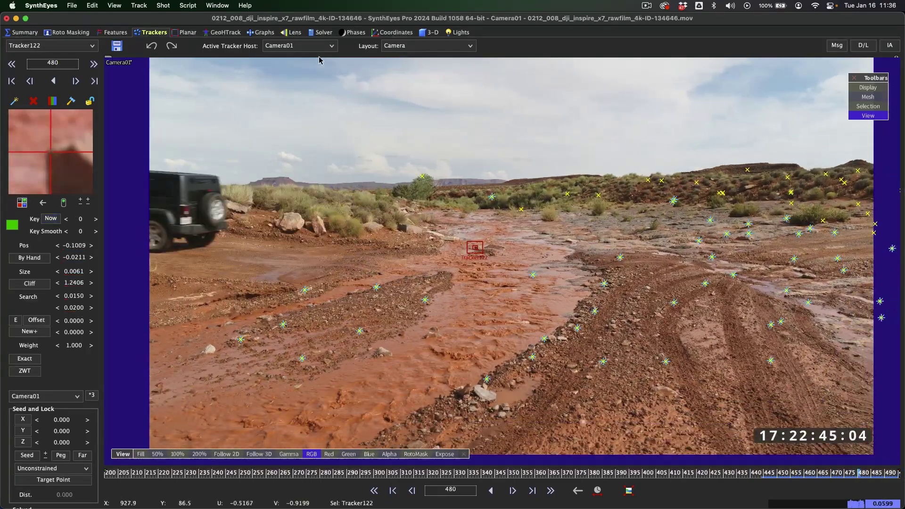
# Re-run the solve in the Solver room, reaching 0.9771 hpix, and scrub the shot to check it
pyautogui.click(323, 34)
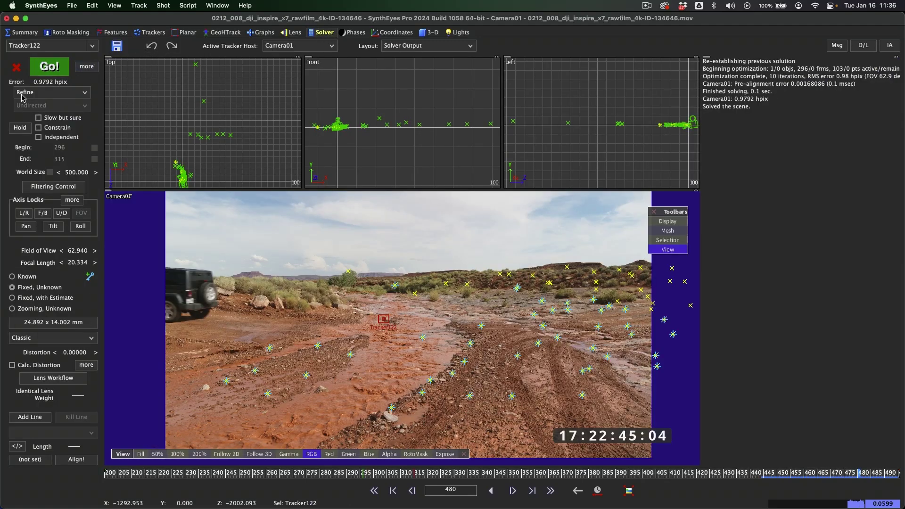
pyautogui.click(42, 70)
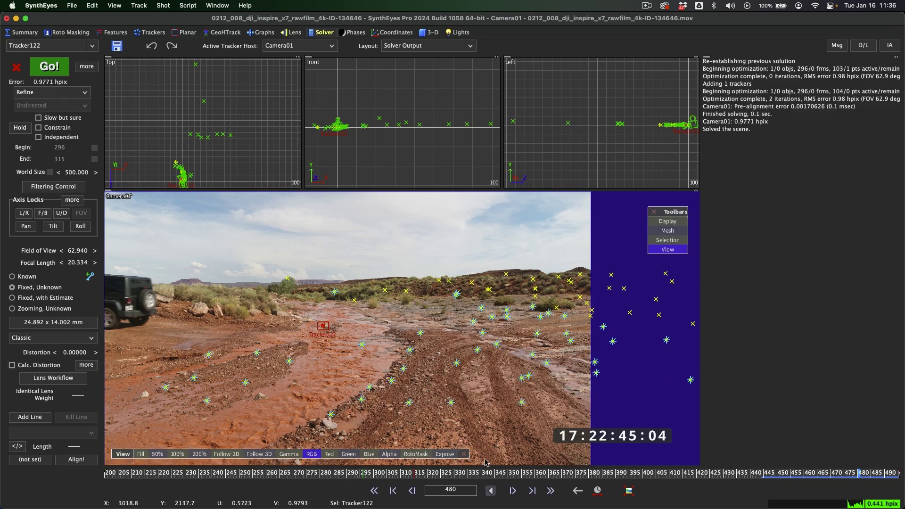
pyautogui.click(478, 473)
pyautogui.moveTo(477, 472); pyautogui.dragTo(671, 473)
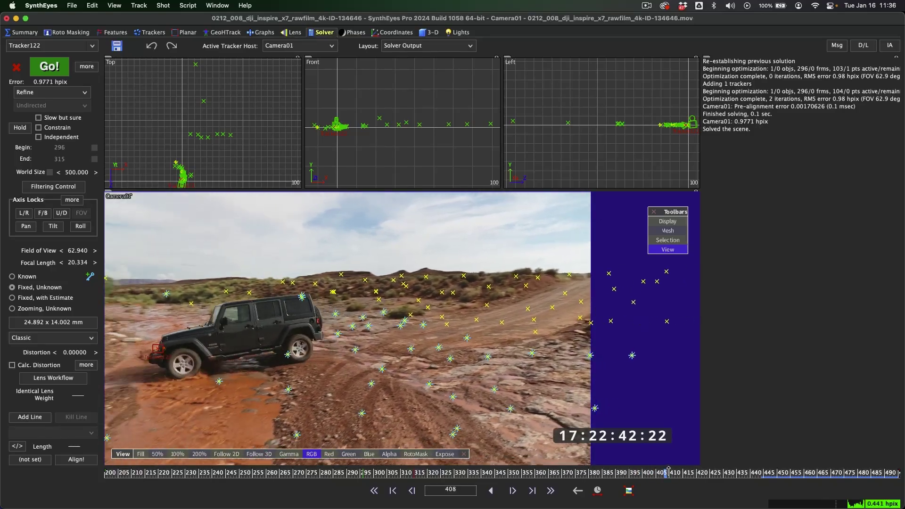
pyautogui.moveTo(671, 472)
pyautogui.mouseDown()
pyautogui.moveTo(762, 472)
pyautogui.moveTo(656, 475)
pyautogui.moveTo(838, 481)
pyautogui.moveTo(657, 486)
pyautogui.moveTo(903, 461)
pyautogui.mouseUp()
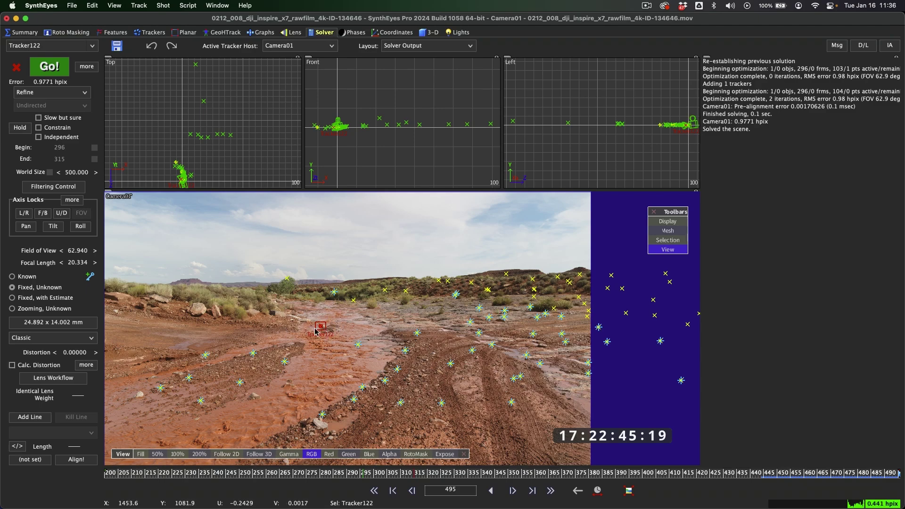
pyautogui.moveTo(699, 471); pyautogui.dragTo(898, 473)
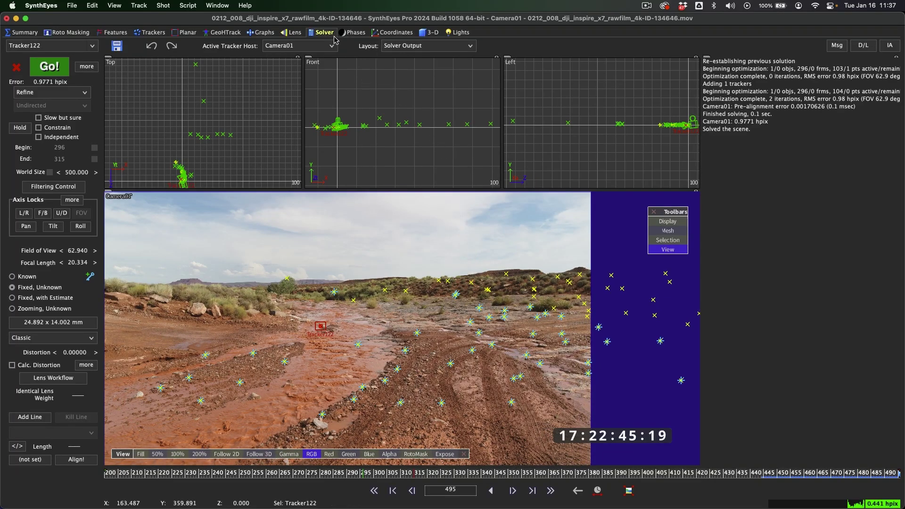
# In coordinate setup, enlarge the viewports and remove all existing axis constraints
pyautogui.click(394, 32)
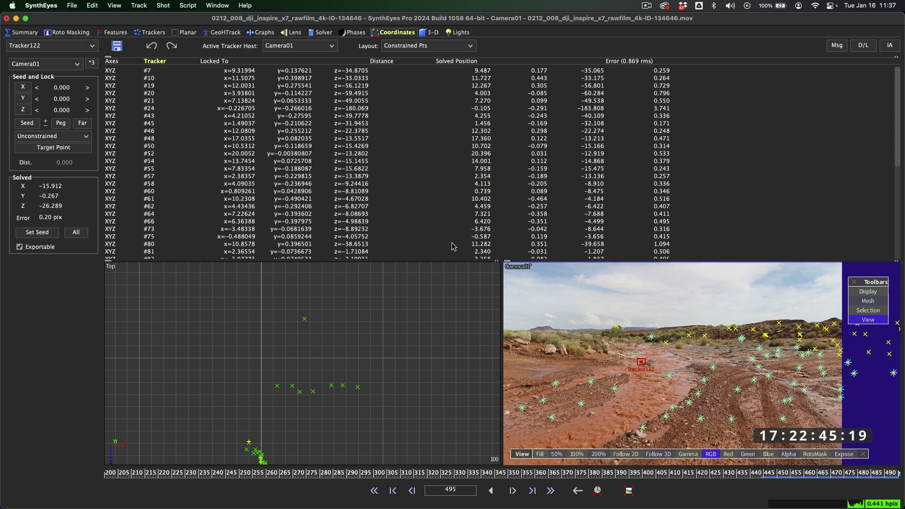
pyautogui.moveTo(462, 261); pyautogui.dragTo(527, 168)
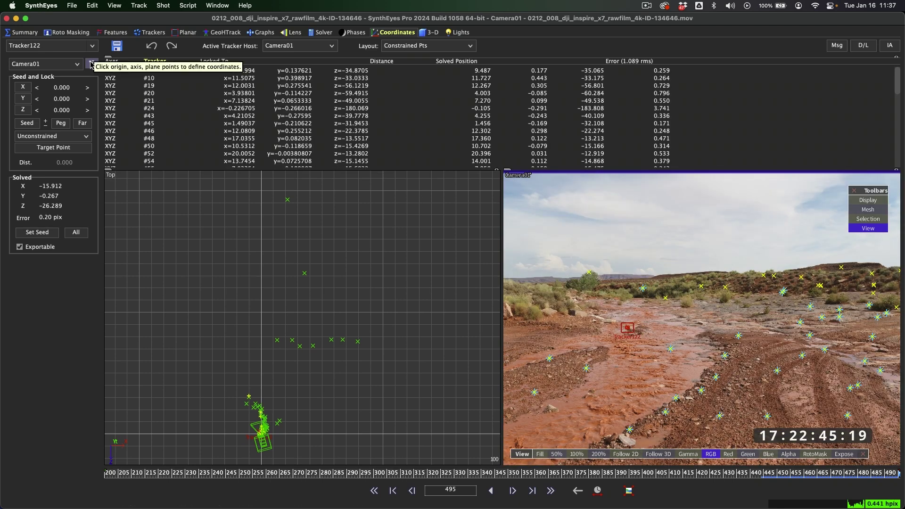
pyautogui.click(92, 65)
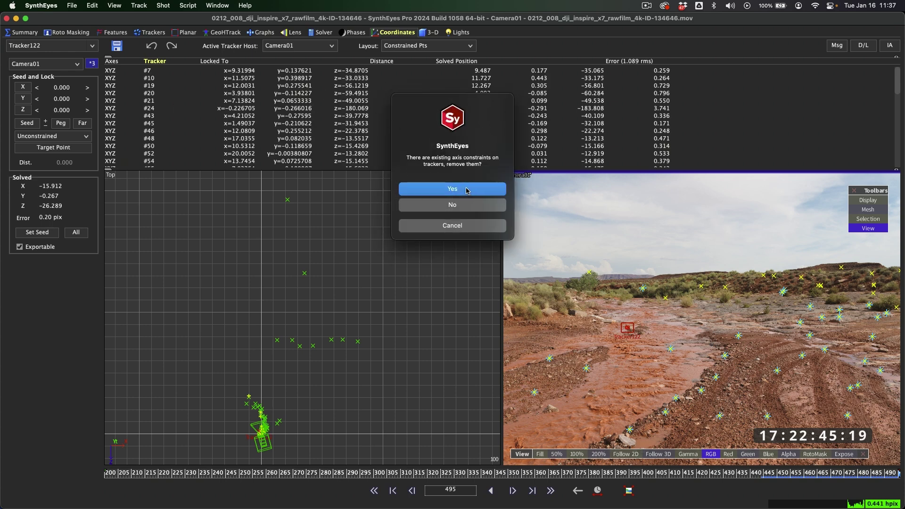
pyautogui.click(466, 190)
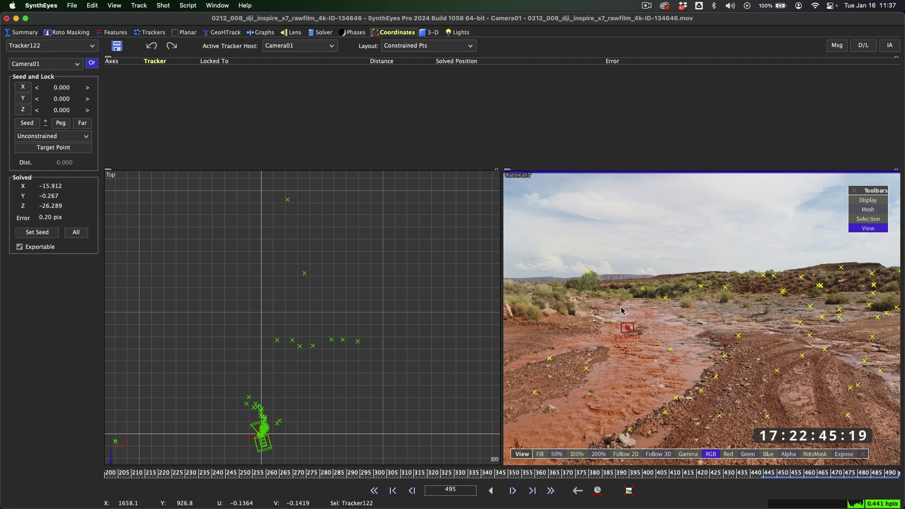
# Set Tracker122 as origin and Tracker111 as the X-axis point, then apply the coordinates
pyautogui.click(627, 328)
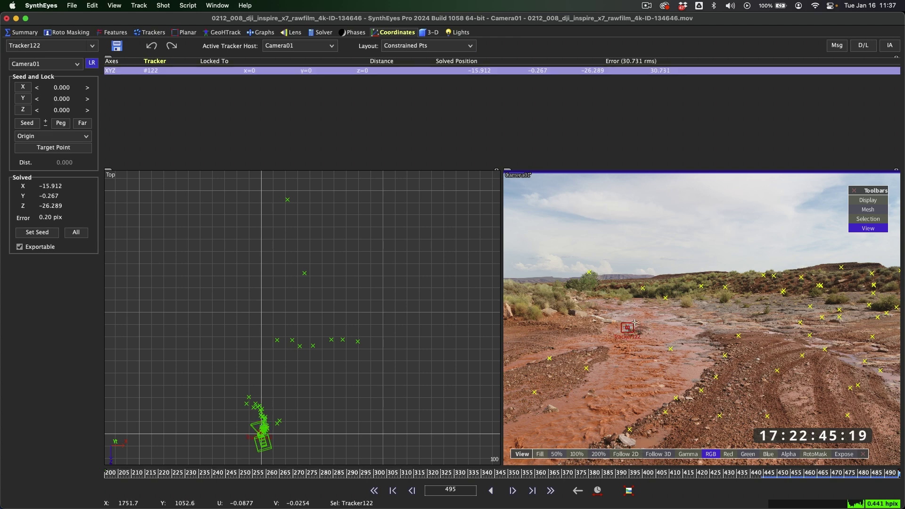
pyautogui.moveTo(808, 329); pyautogui.dragTo(767, 325, button='middle')
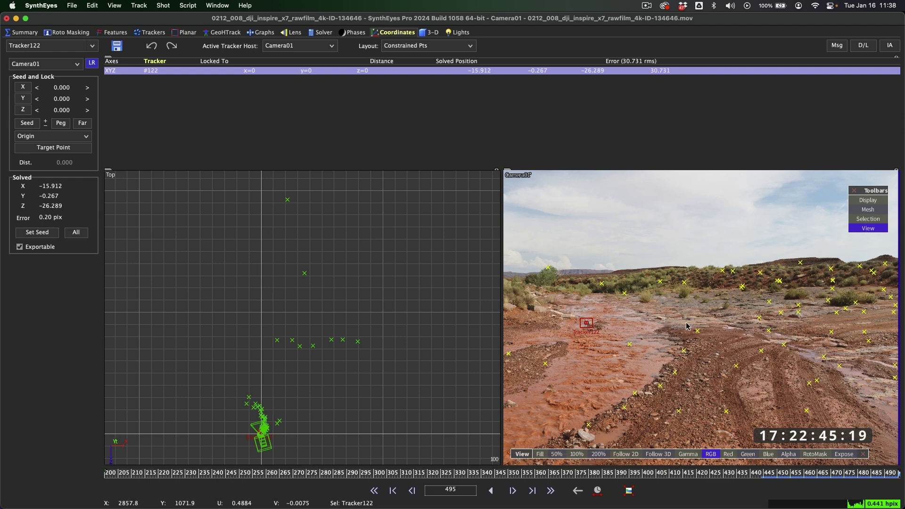
pyautogui.click(768, 330)
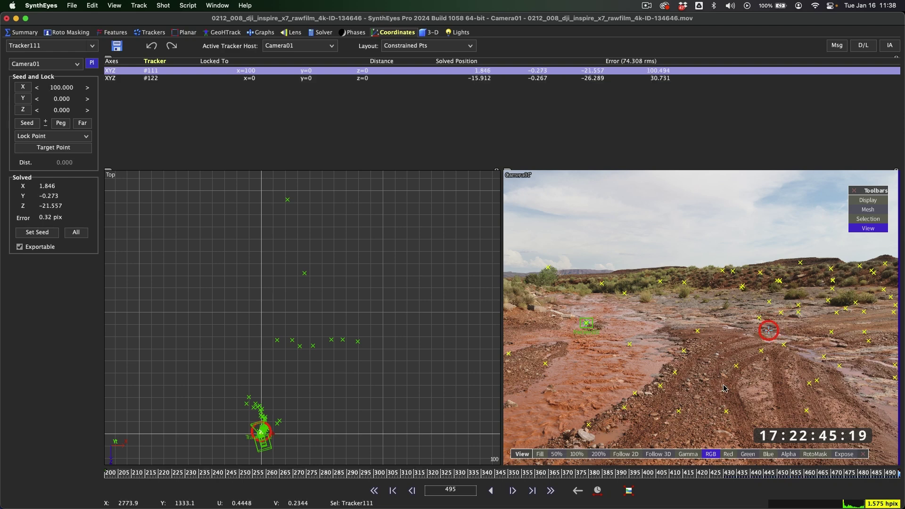
pyautogui.moveTo(768, 330); pyautogui.dragTo(740, 278, button='middle')
pyautogui.scroll(-3, 740, 278)
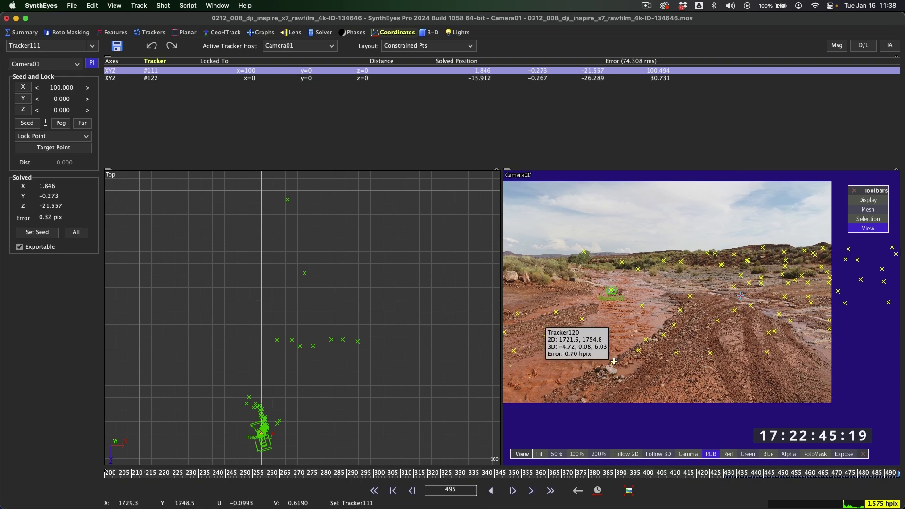
pyautogui.press('g')
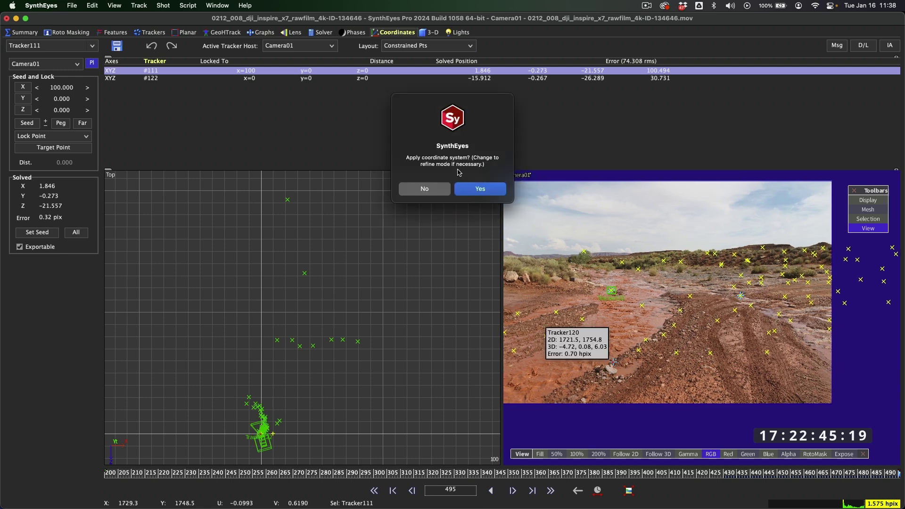
pyautogui.click(479, 193)
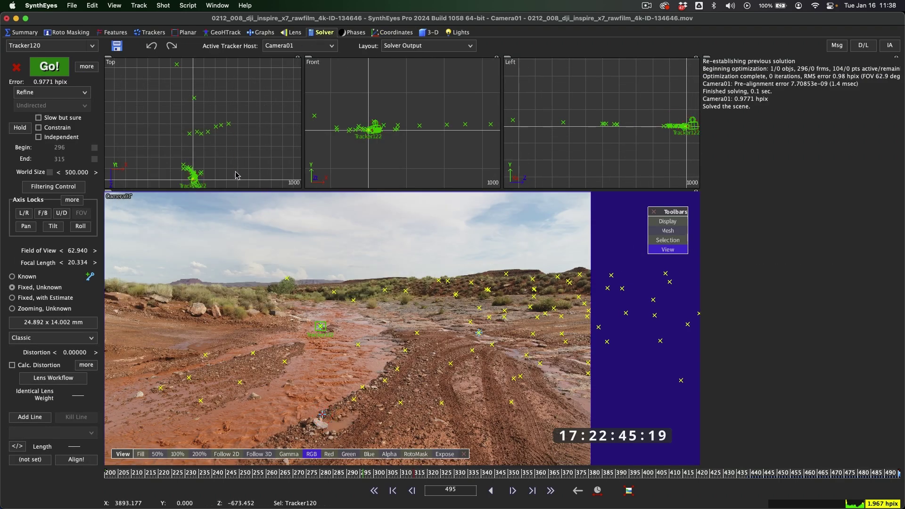
# Recentre the trackers in the Top and Front views and select Tracker122
pyautogui.moveTo(215, 158); pyautogui.dragTo(239, 115, button='middle')
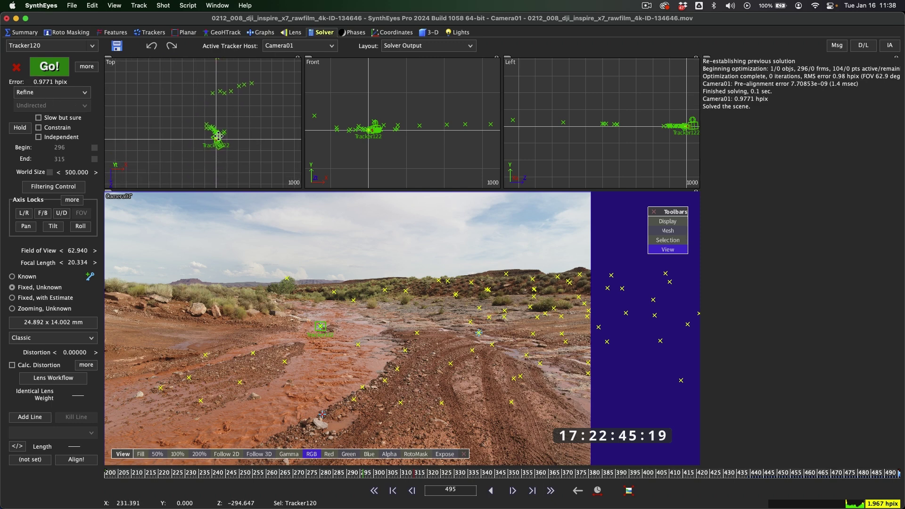
pyautogui.moveTo(221, 136); pyautogui.dragTo(224, 144, button='middle')
pyautogui.scroll(2, 227, 142)
pyautogui.scroll(2, 232, 140)
pyautogui.scroll(2, 235, 134)
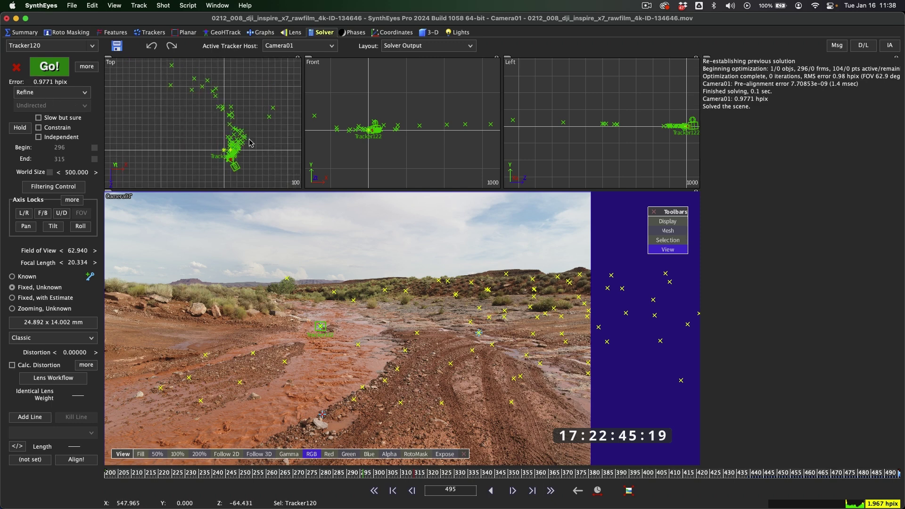
pyautogui.moveTo(236, 124); pyautogui.dragTo(237, 127, button='middle')
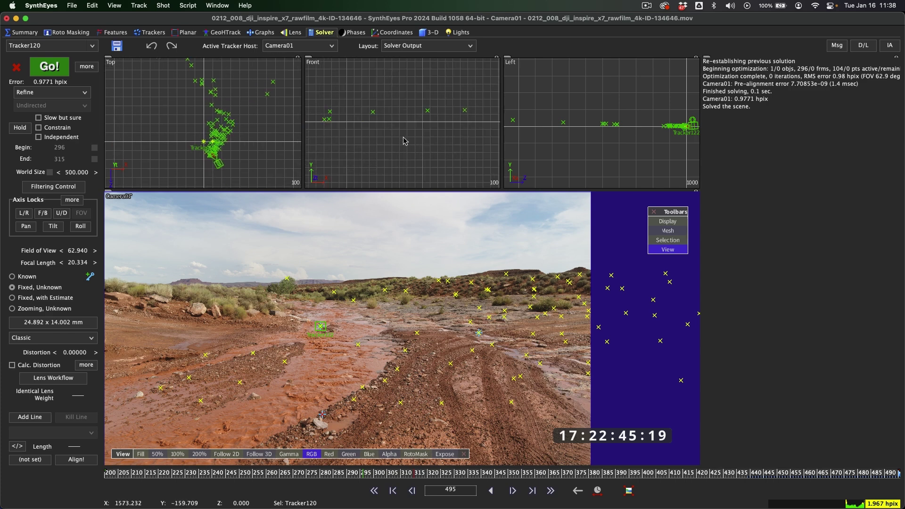
pyautogui.moveTo(396, 135)
pyautogui.mouseDown(button='middle')
pyautogui.moveTo(397, 155)
pyautogui.moveTo(412, 153)
pyautogui.mouseUp(button='middle')
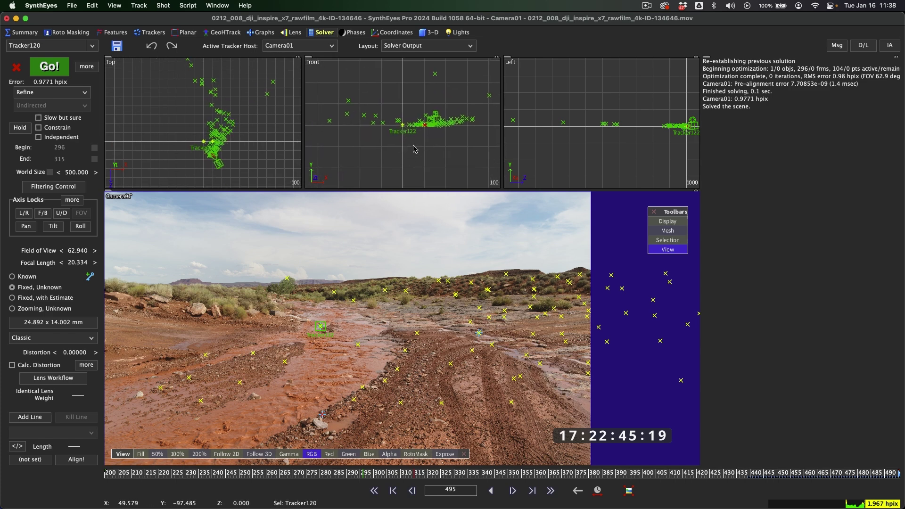
pyautogui.scroll(5, 202, 149)
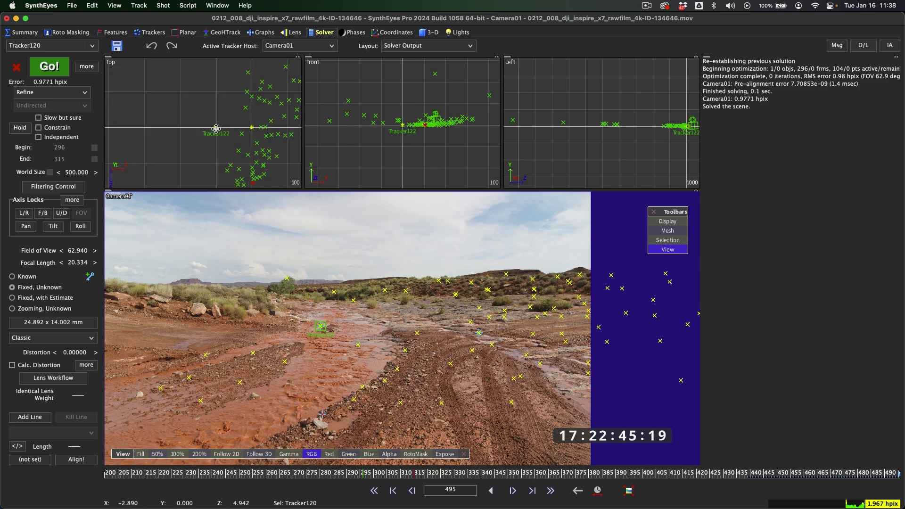
pyautogui.click(216, 128)
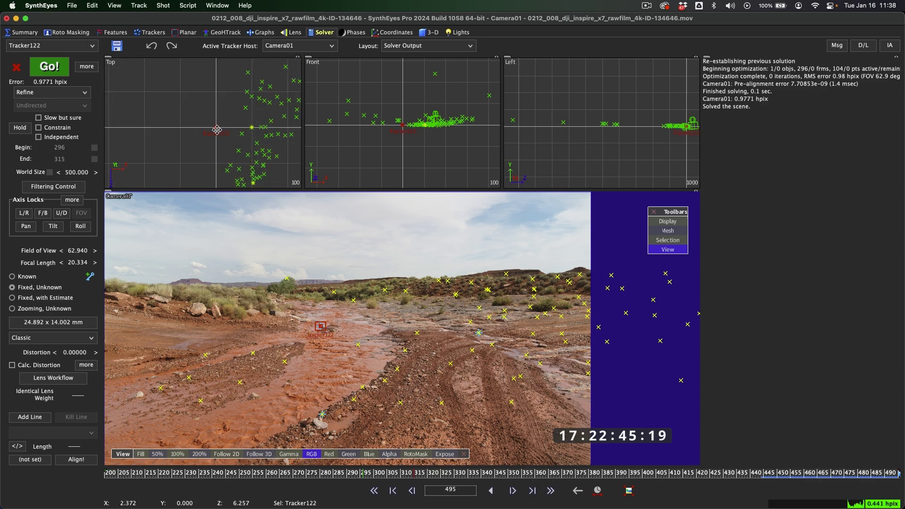
pyautogui.scroll(5, 217, 132)
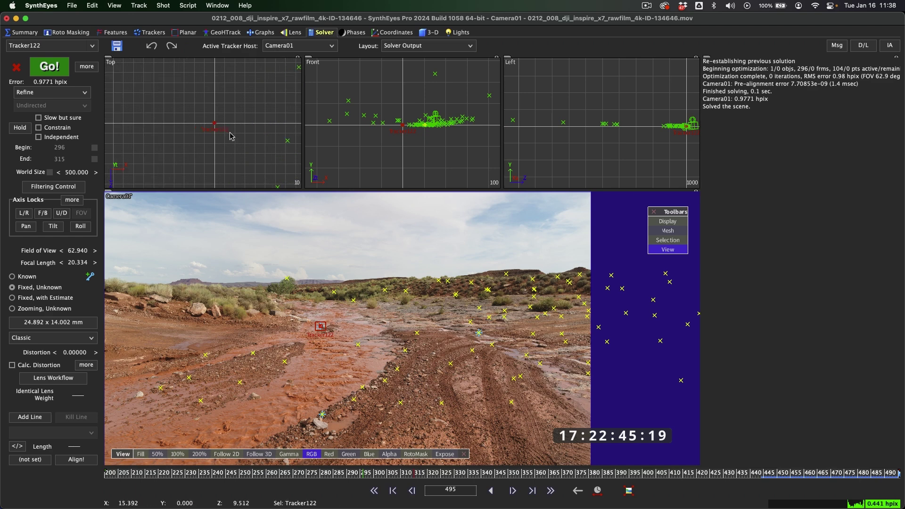
pyautogui.scroll(-5, 234, 138)
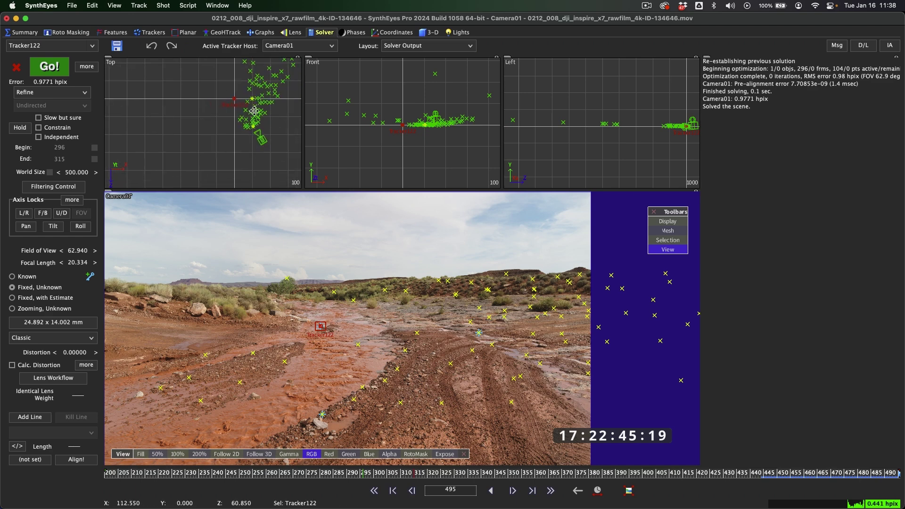
# Pan the Top view, scrub to frame 439 and open the File export commands
pyautogui.moveTo(237, 141); pyautogui.dragTo(240, 131, button='middle')
pyautogui.press('Home')
pyautogui.moveTo(524, 472); pyautogui.dragTo(748, 472)
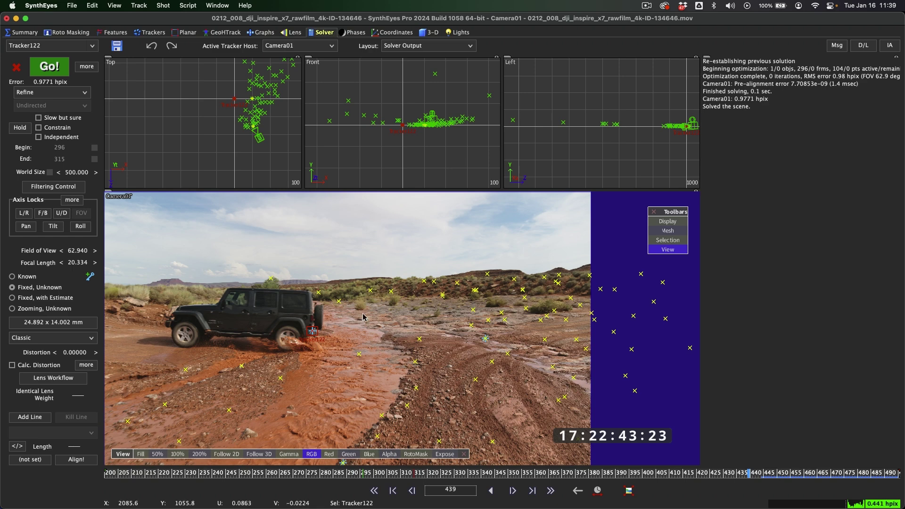
pyautogui.click(72, 6)
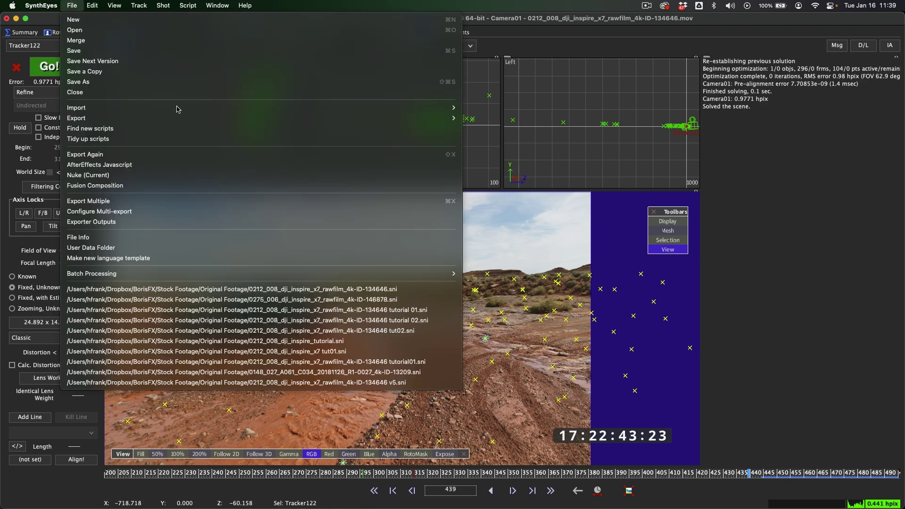
pyautogui.moveTo(77, 118)
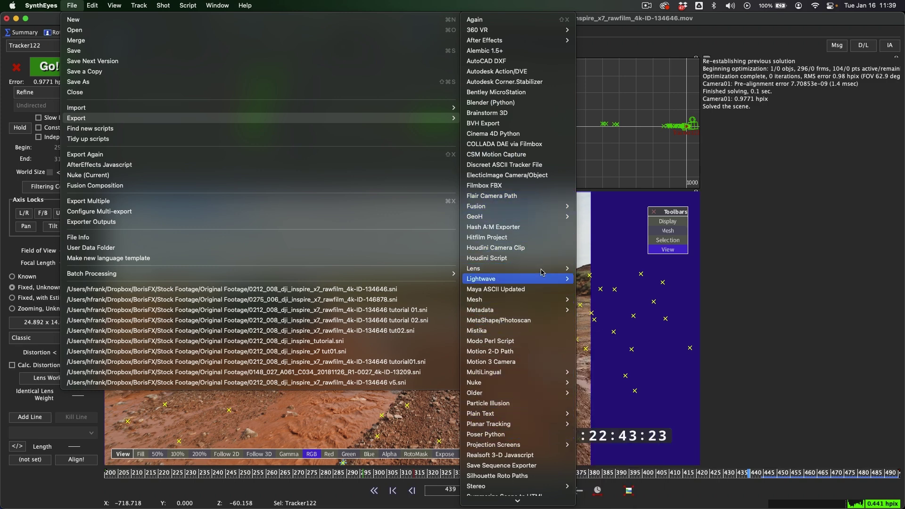
pyautogui.moveTo(495, 40)
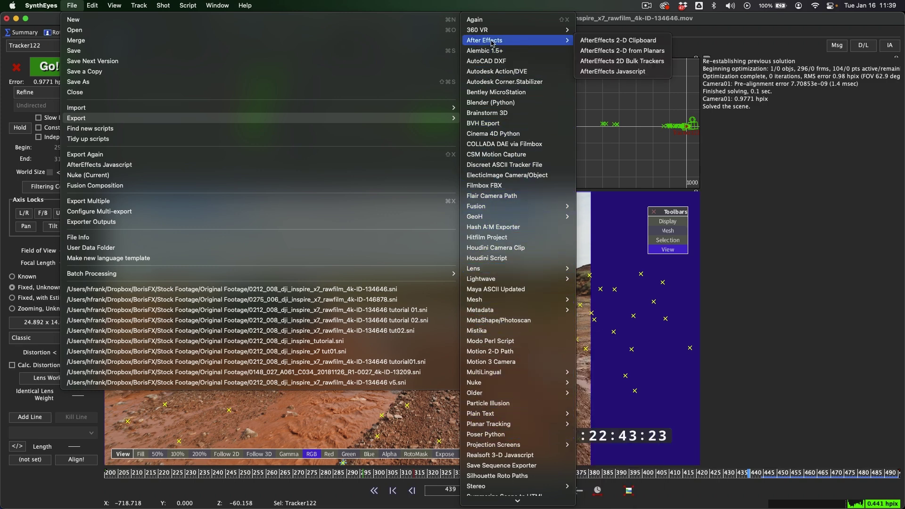
# Choose the After Effects JavaScript export and set its file name in ExportOut
pyautogui.click(620, 71)
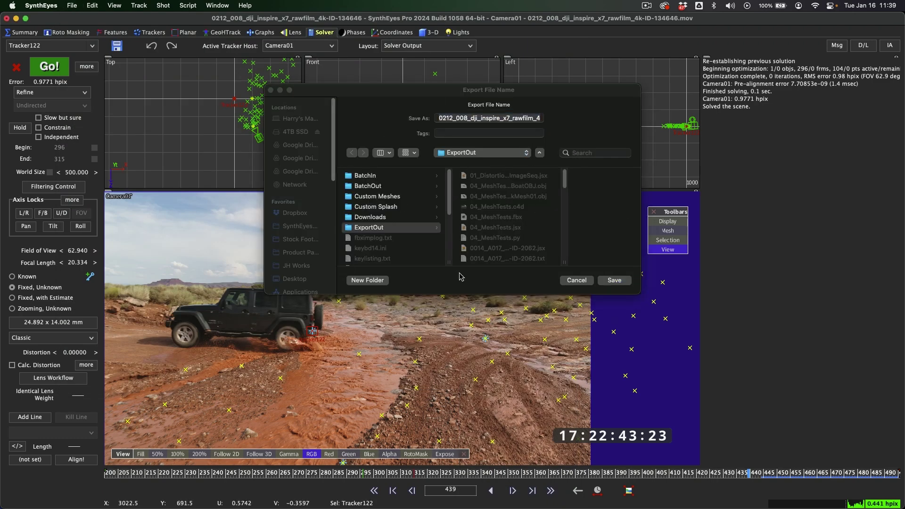
pyautogui.click(615, 281)
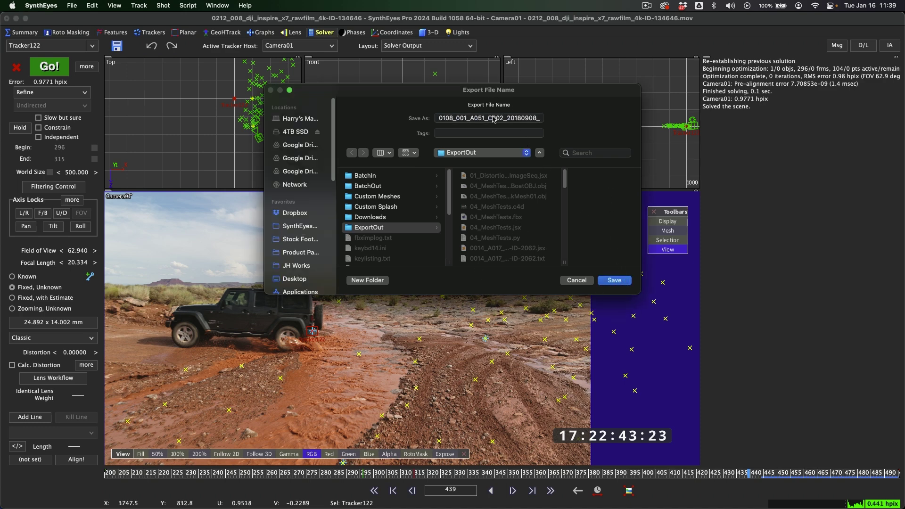
# Save the export file and keep the 'New project – Run now' export action
pyautogui.click(619, 280)
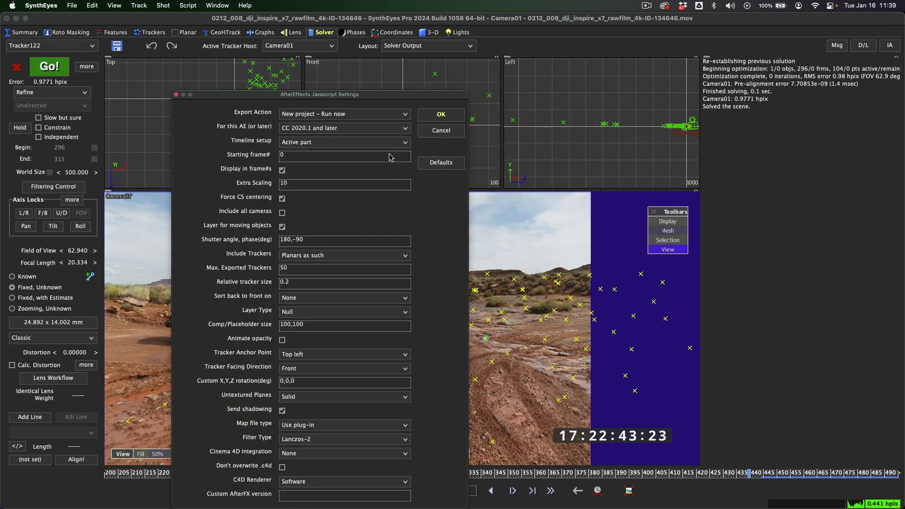
pyautogui.moveTo(358, 97); pyautogui.dragTo(350, 65)
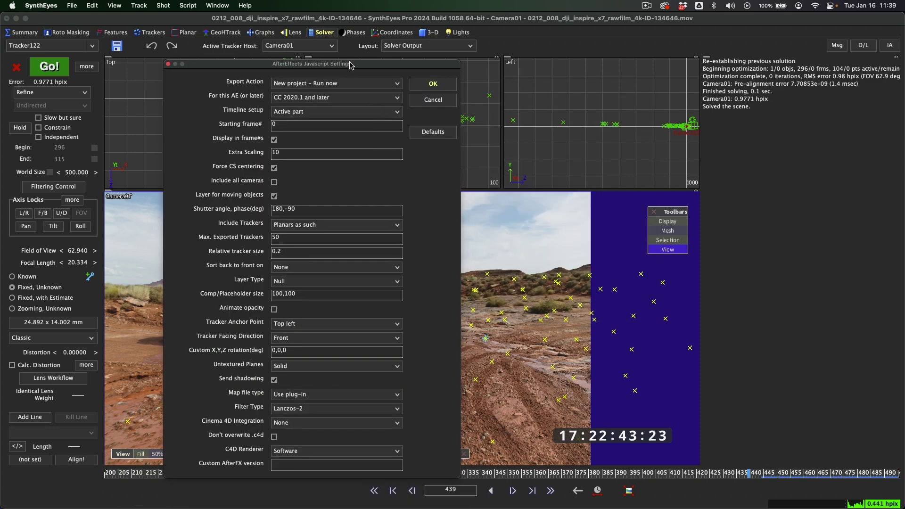
pyautogui.click(283, 85)
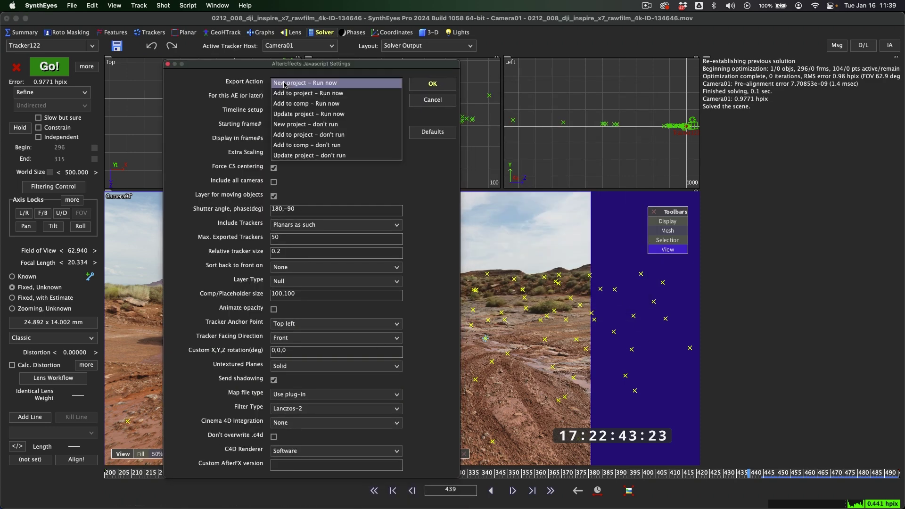
pyautogui.click(332, 82)
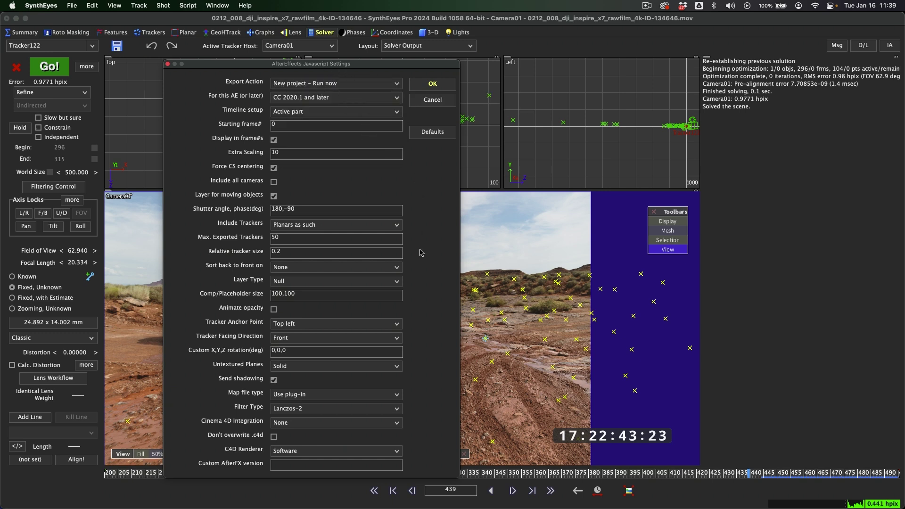
pyautogui.moveTo(358, 64); pyautogui.dragTo(358, 37)
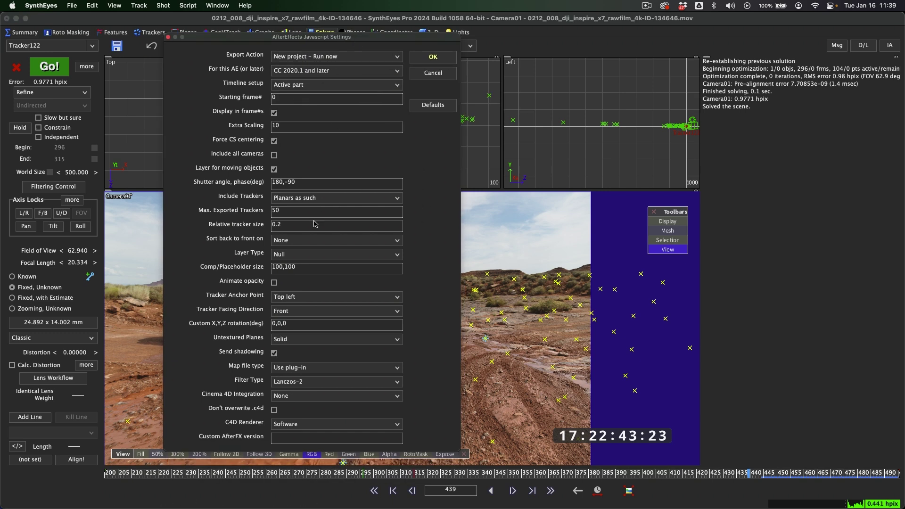
# Set Max. Exported Trackers to 50 and run the export into After Effects
pyautogui.doubleClick(289, 211)
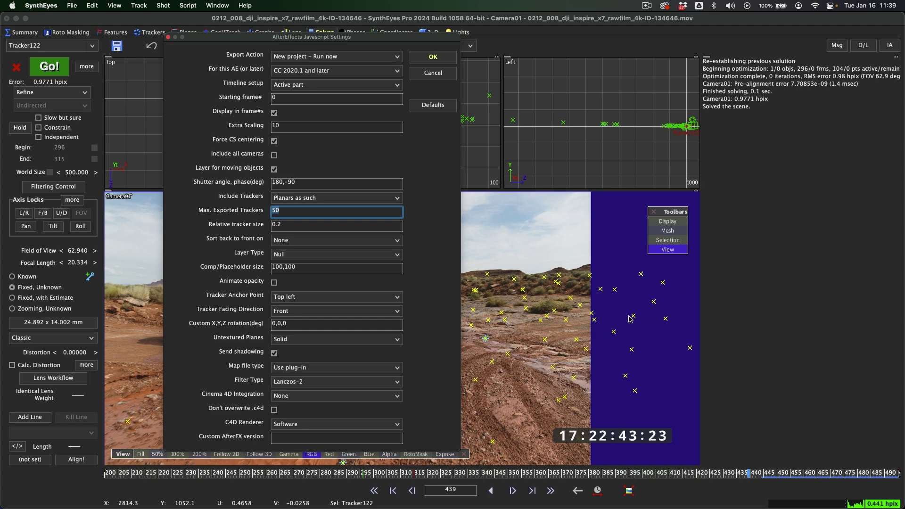
pyautogui.click(324, 60)
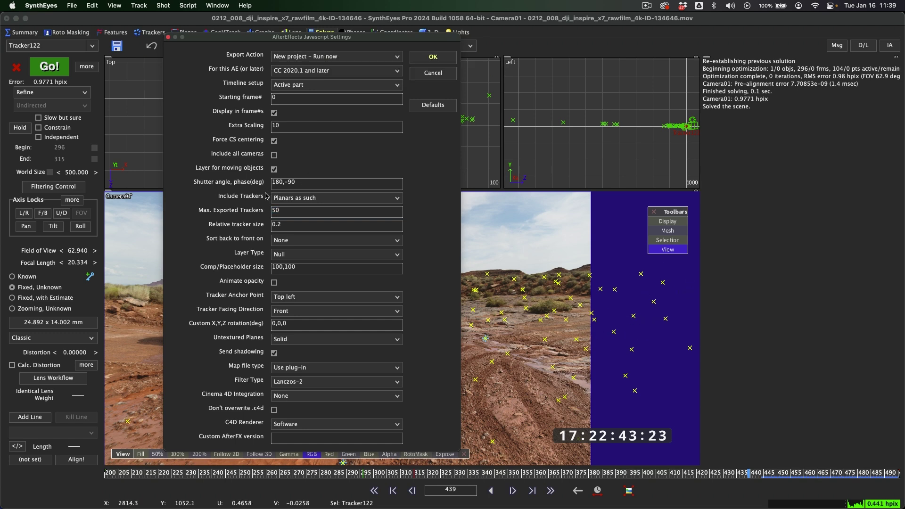
pyautogui.click(282, 215)
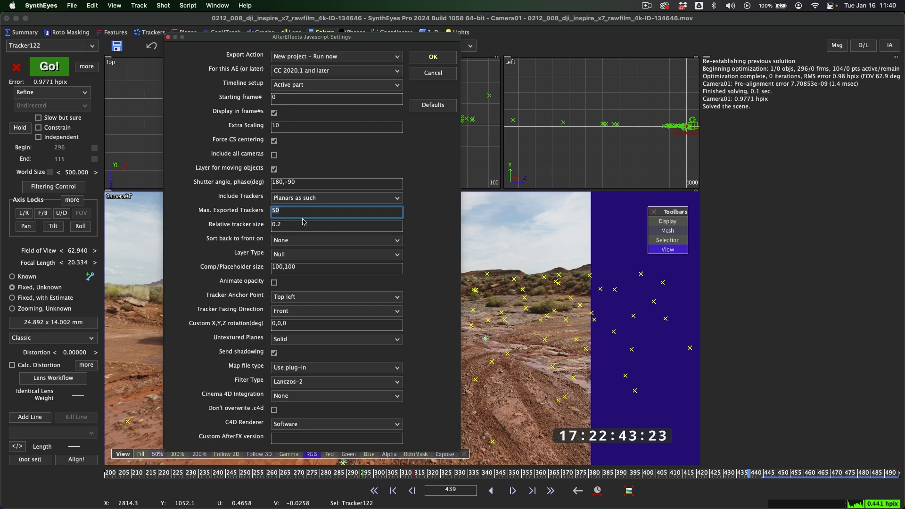
pyautogui.press('Return')
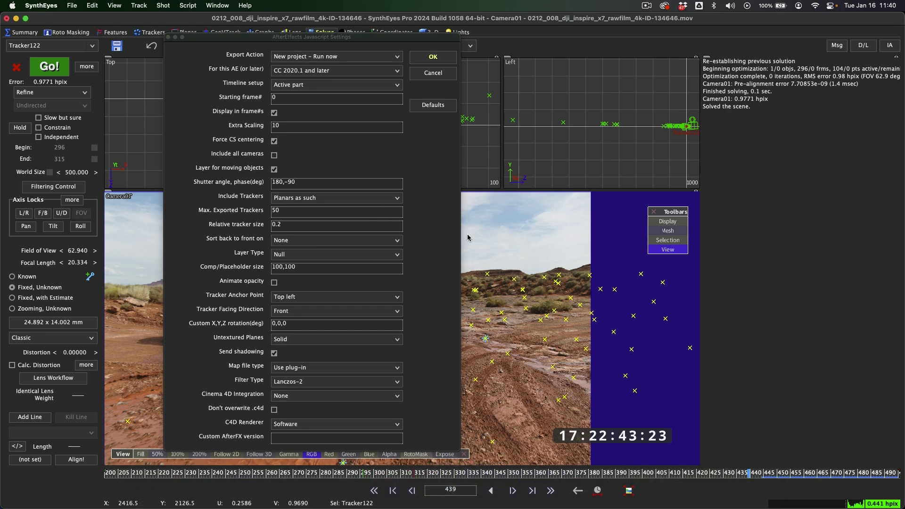
pyautogui.click(283, 214)
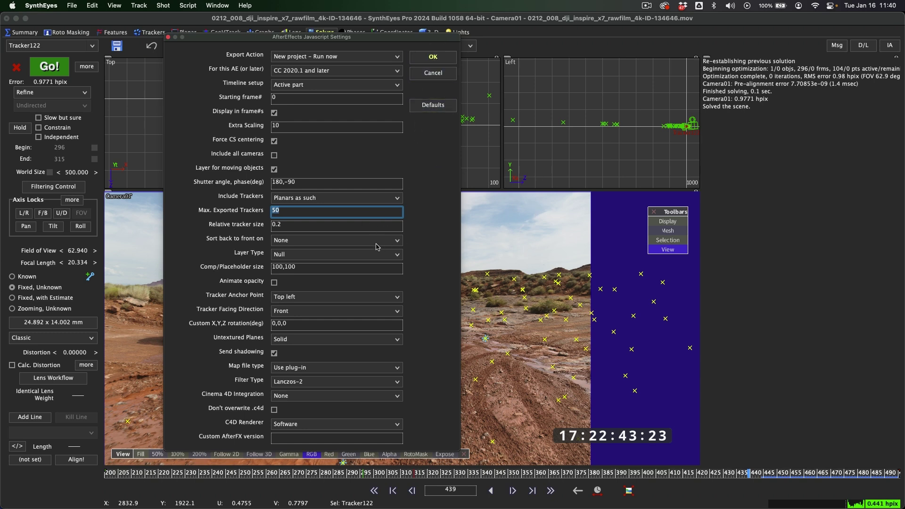
pyautogui.press('Return')
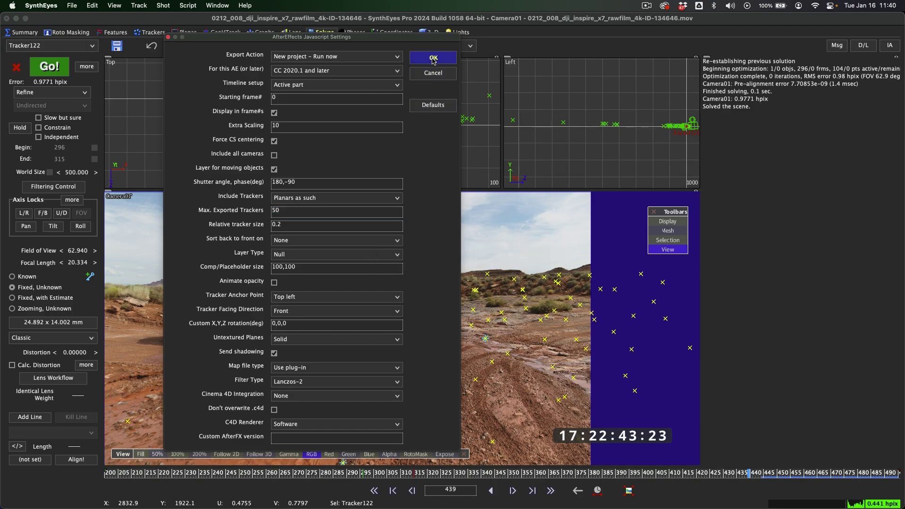
pyautogui.click(429, 54)
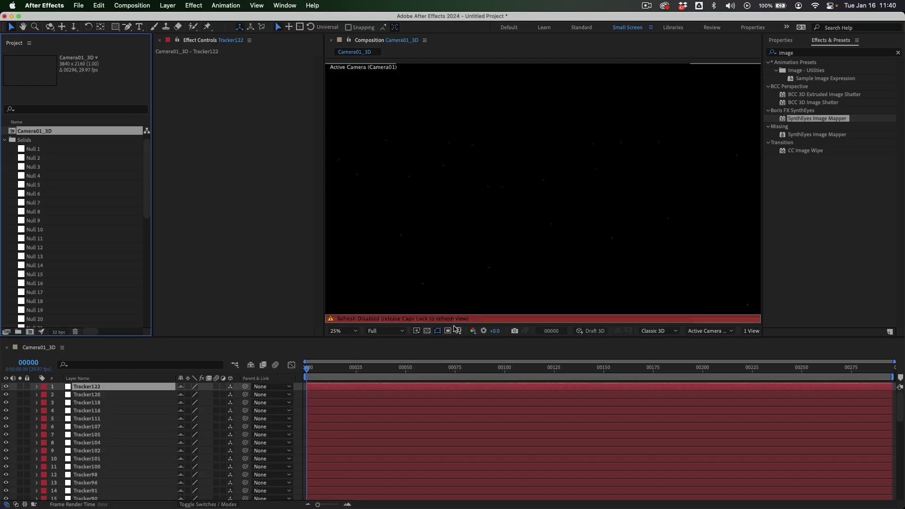
# Show Camera01's animated properties in a maximized timeline and hide the shy tracker layers
pyautogui.press('capslock')
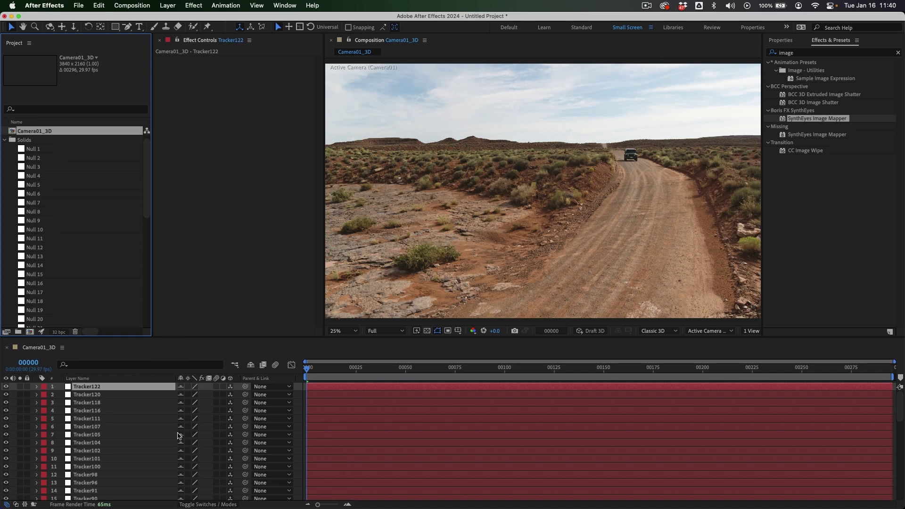
pyautogui.press('`')
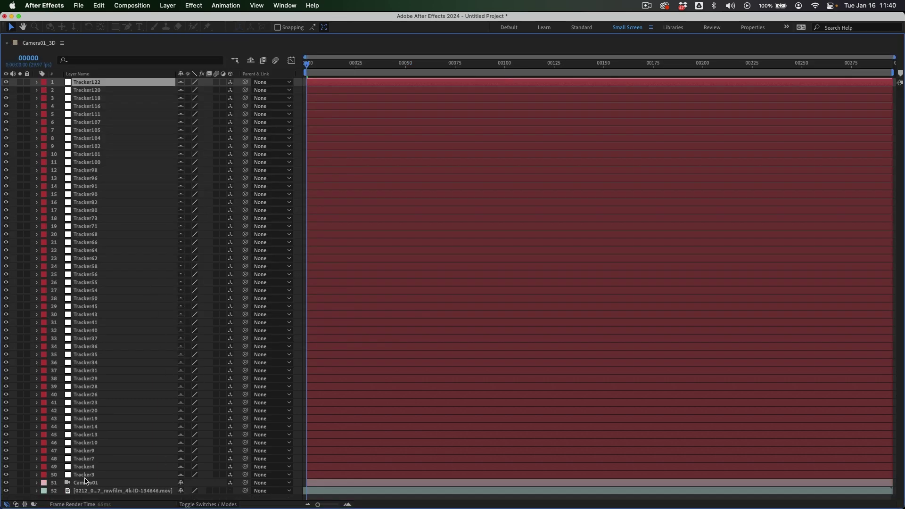
pyautogui.click(114, 486)
pyautogui.press('u')
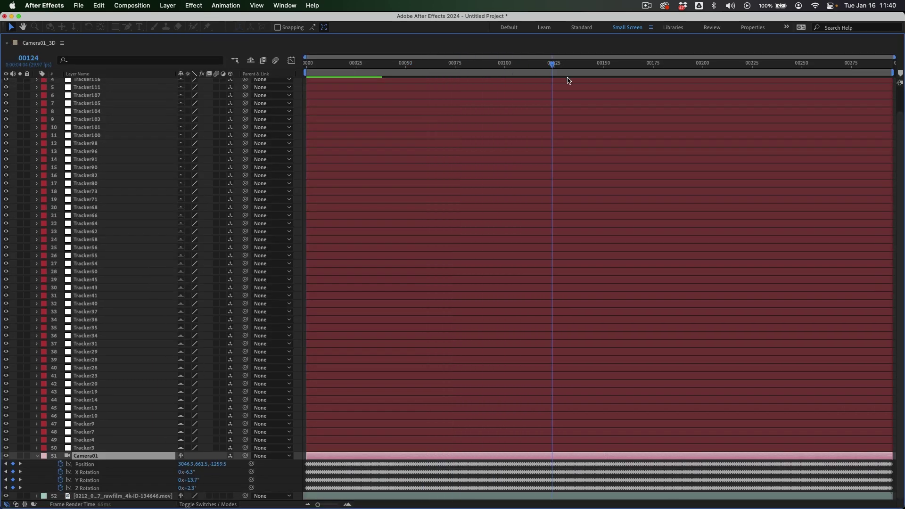
pyautogui.moveTo(425, 65)
pyautogui.mouseDown()
pyautogui.moveTo(441, 88)
pyautogui.moveTo(452, 88)
pyautogui.mouseUp()
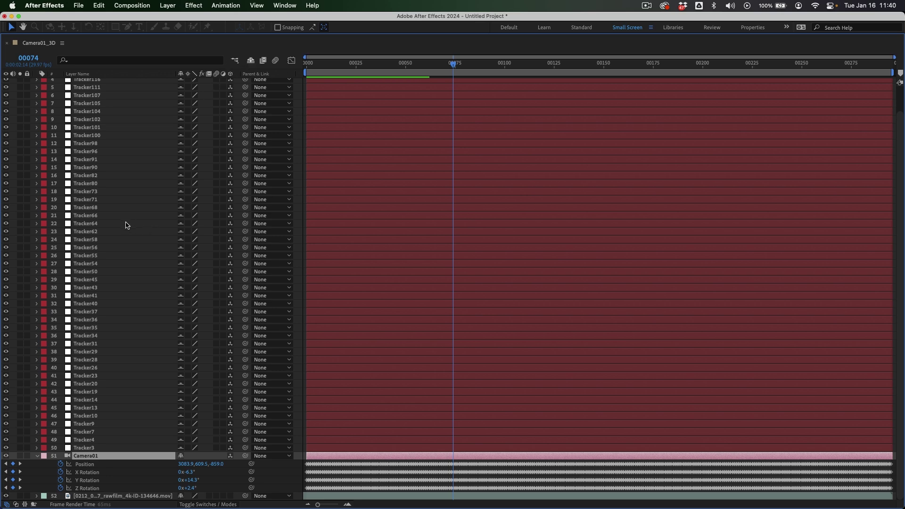
pyautogui.scroll(3, 123, 230)
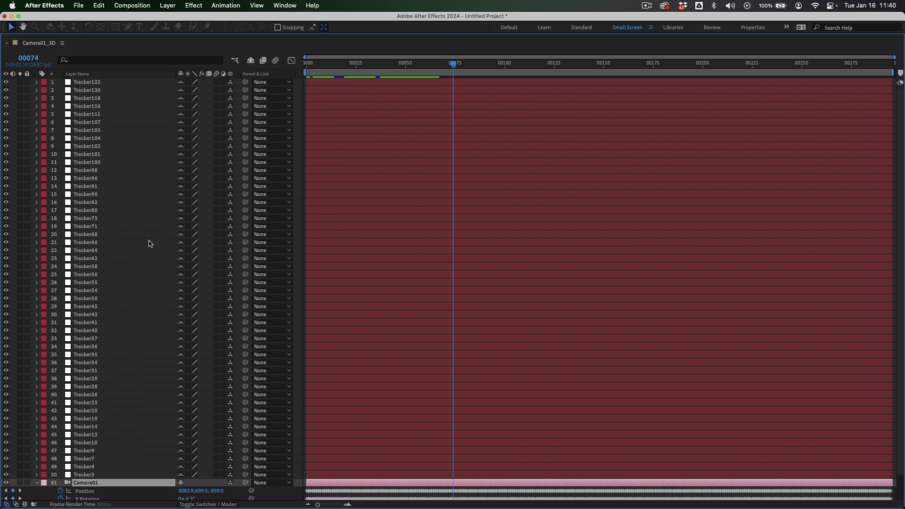
pyautogui.click(252, 61)
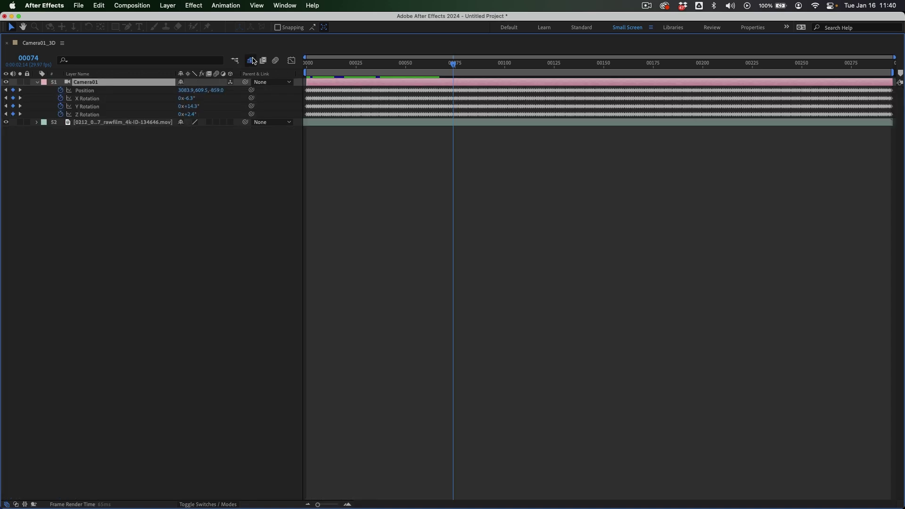
pyautogui.click(166, 234)
# Scrub and pan through the jeep frames, then collapse the Solids project folder
pyautogui.press('`')
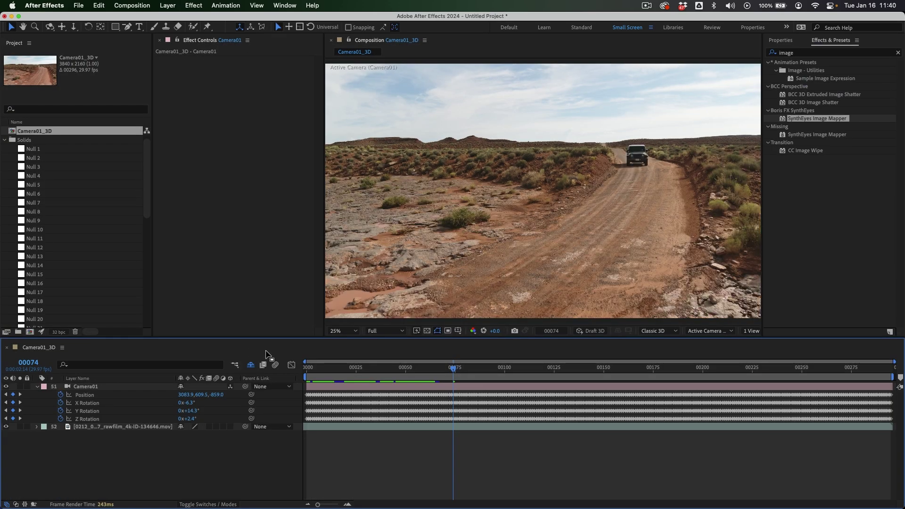
pyautogui.moveTo(400, 371); pyautogui.dragTo(711, 370)
pyautogui.press('h')
pyautogui.moveTo(396, 187); pyautogui.dragTo(413, 192)
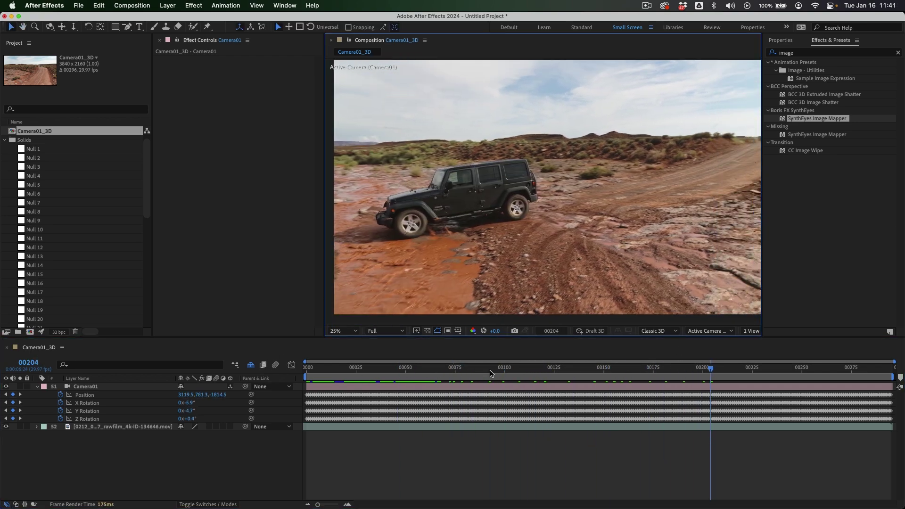
pyautogui.moveTo(496, 378); pyautogui.dragTo(810, 372)
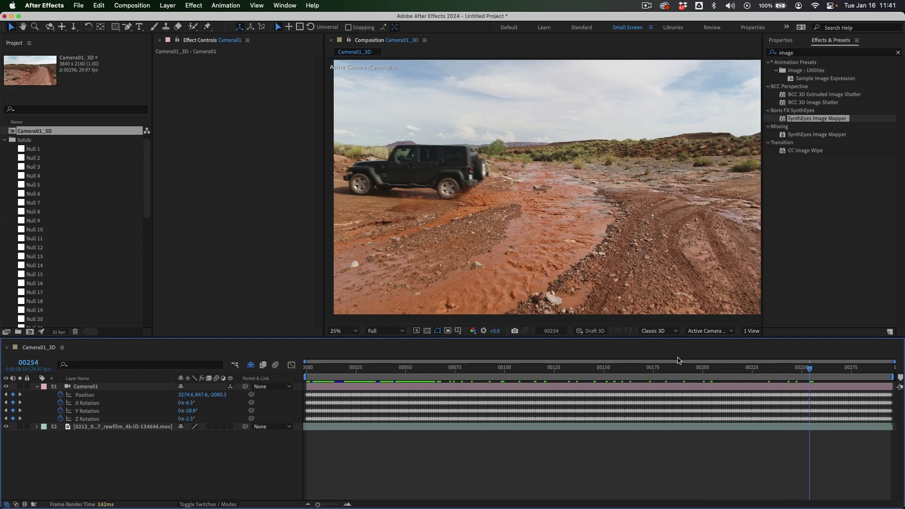
pyautogui.click(6, 140)
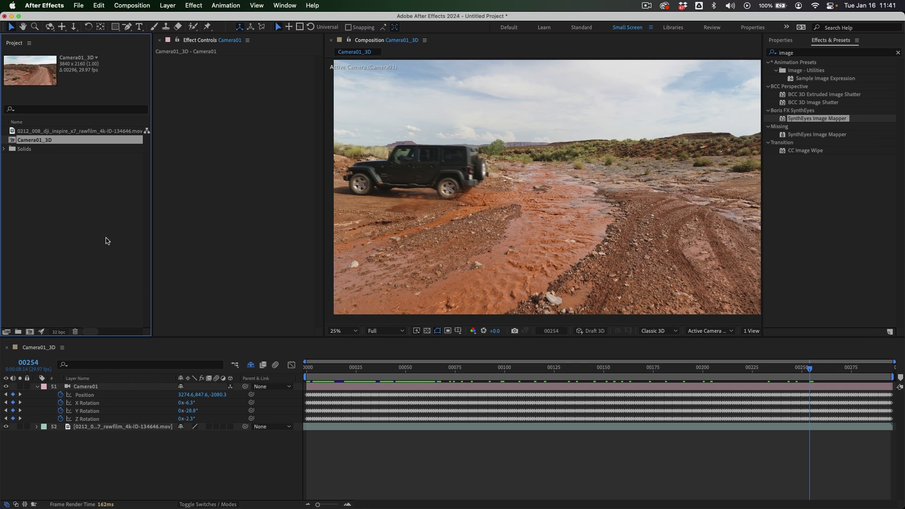
pyautogui.click(46, 210)
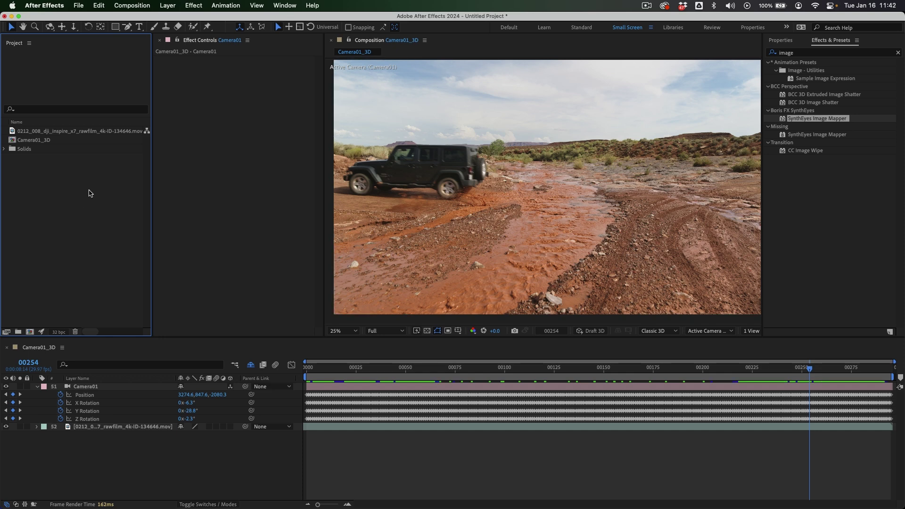
# Import car logo.ai into the project as footage
pyautogui.doubleClick(90, 192)
pyautogui.click(294, 99)
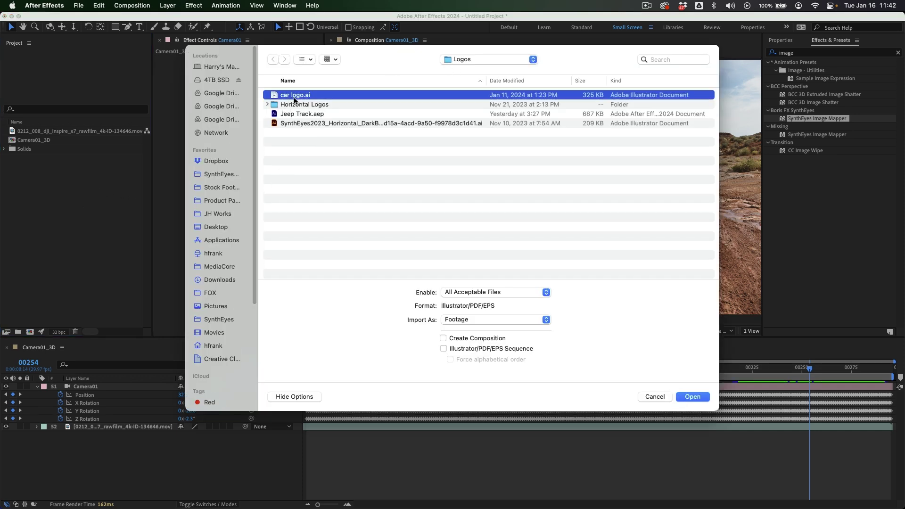
pyautogui.doubleClick(295, 100)
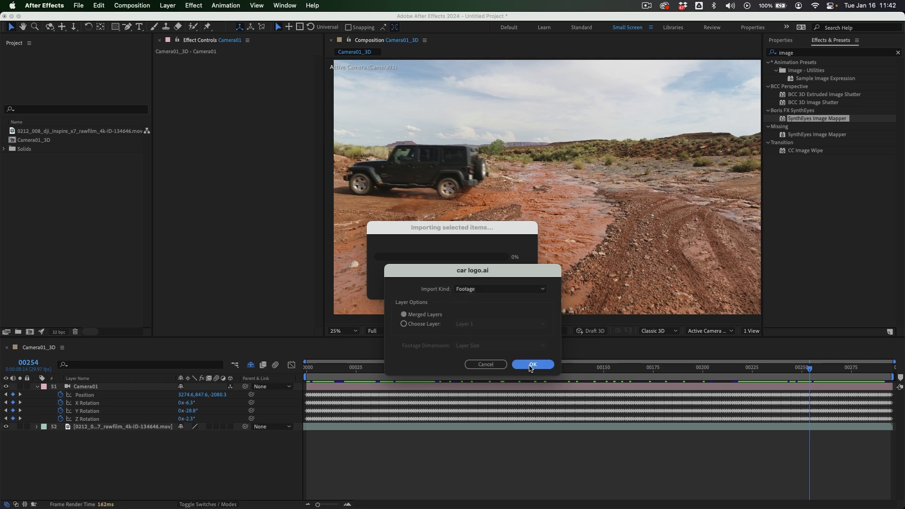
pyautogui.click(530, 364)
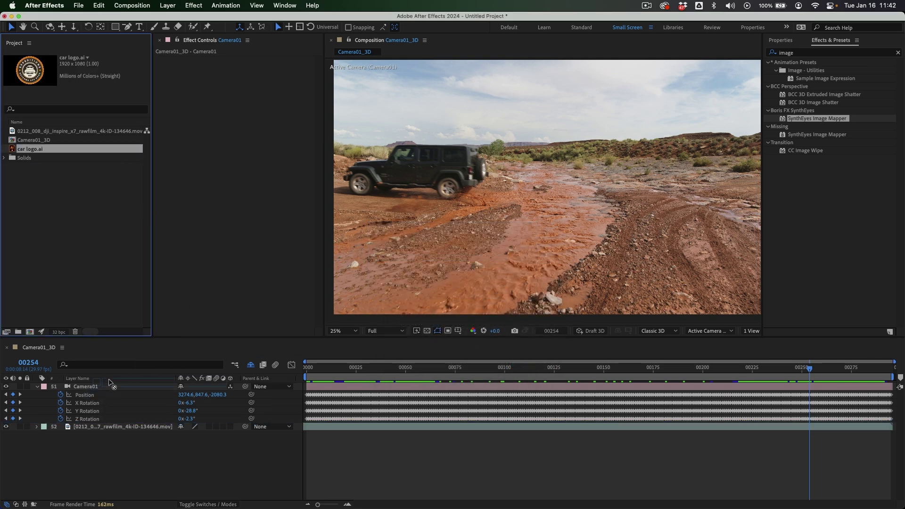
# Add the logo to Camera01_3D as a 3D layer and show its Position near frame 243
pyautogui.moveTo(24, 150); pyautogui.dragTo(139, 395)
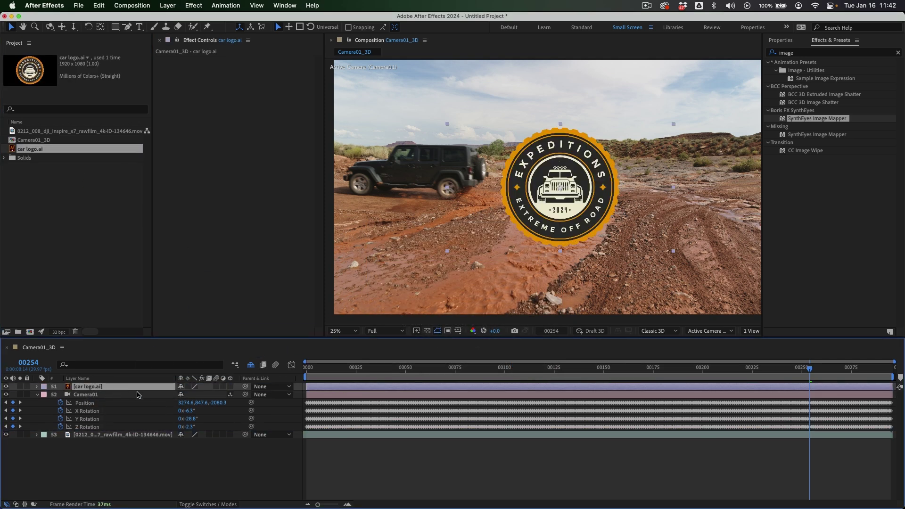
pyautogui.click(231, 387)
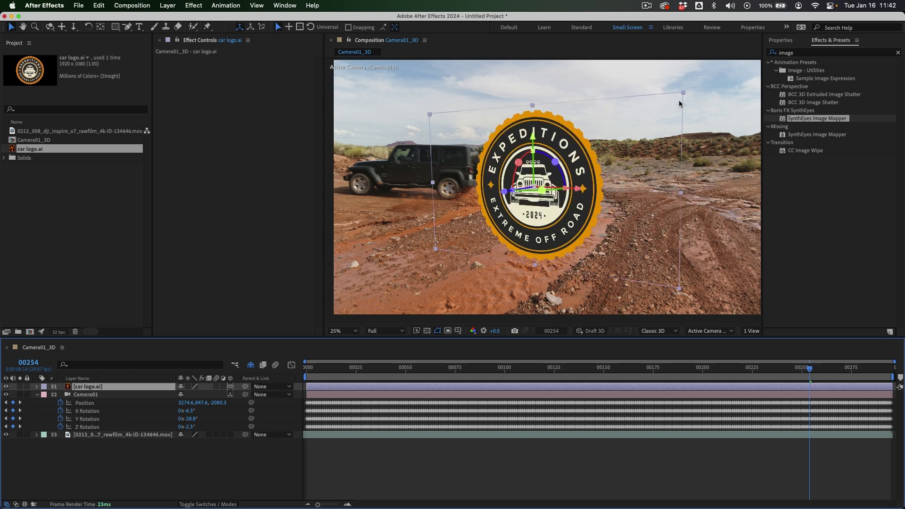
pyautogui.moveTo(613, 182)
pyautogui.mouseDown()
pyautogui.moveTo(499, 368)
pyautogui.moveTo(843, 368)
pyautogui.mouseUp()
pyautogui.moveTo(777, 367)
pyautogui.mouseDown()
pyautogui.moveTo(685, 368)
pyautogui.moveTo(757, 368)
pyautogui.moveTo(788, 357)
pyautogui.mouseUp()
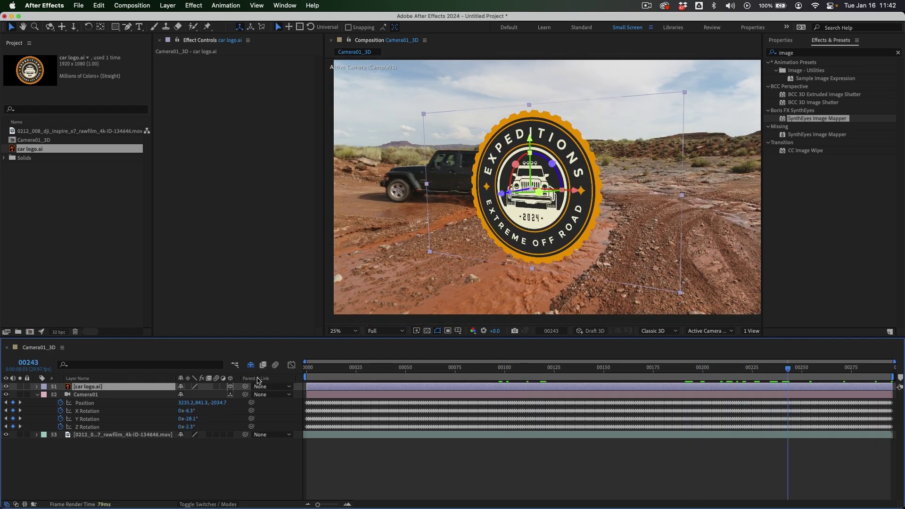
pyautogui.press('p')
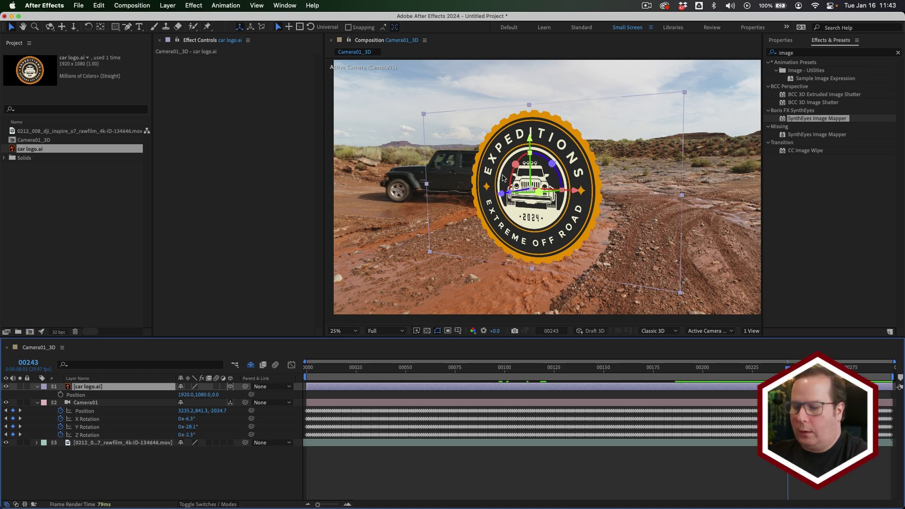
# Move the logo up to 1920, 737.5, 0 and scale it down, checking across the shot
pyautogui.press('super+k')
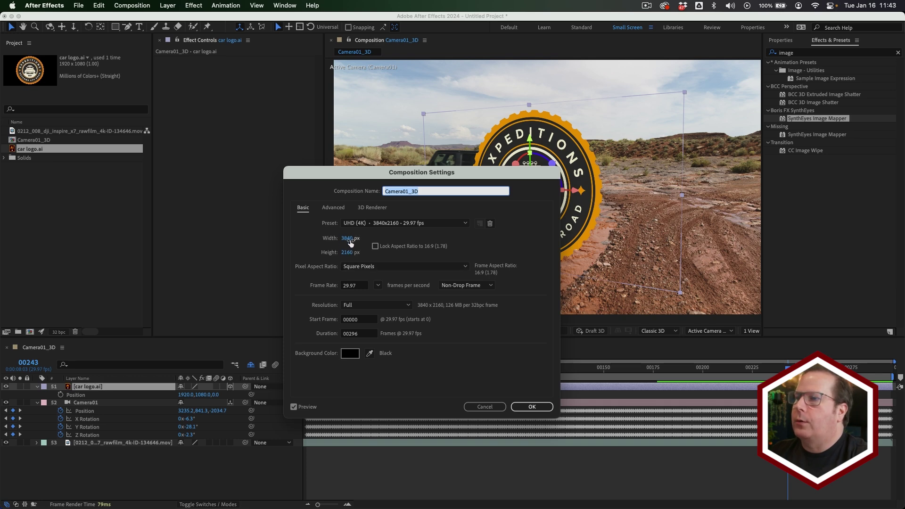
pyautogui.press('Return')
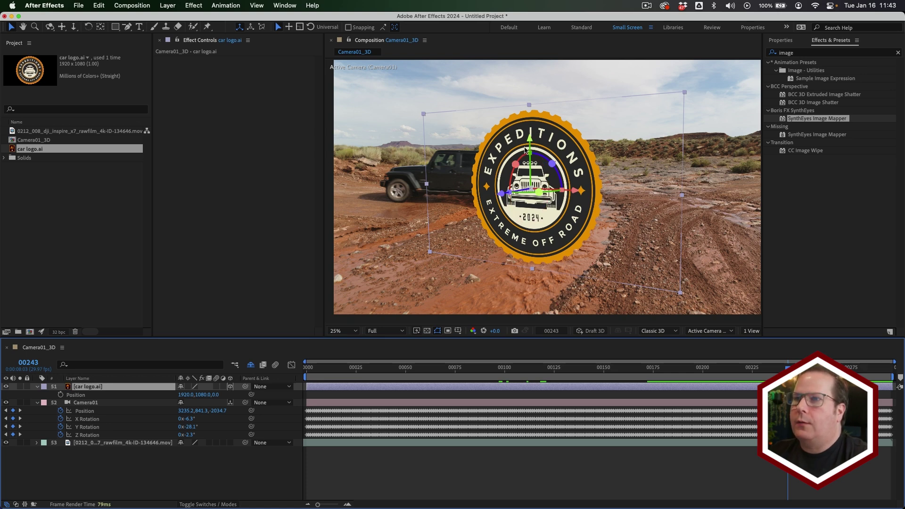
pyautogui.moveTo(531, 143); pyautogui.dragTo(530, 91)
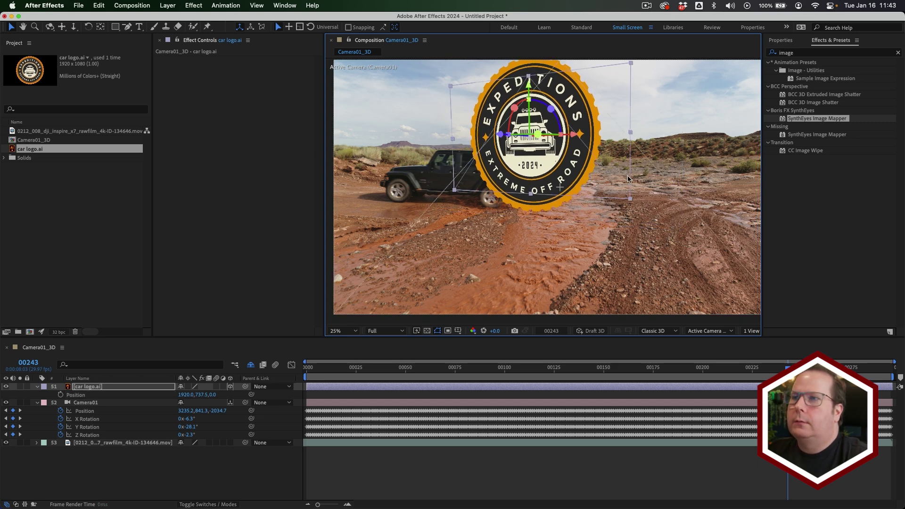
pyautogui.moveTo(682, 234); pyautogui.dragTo(619, 168)
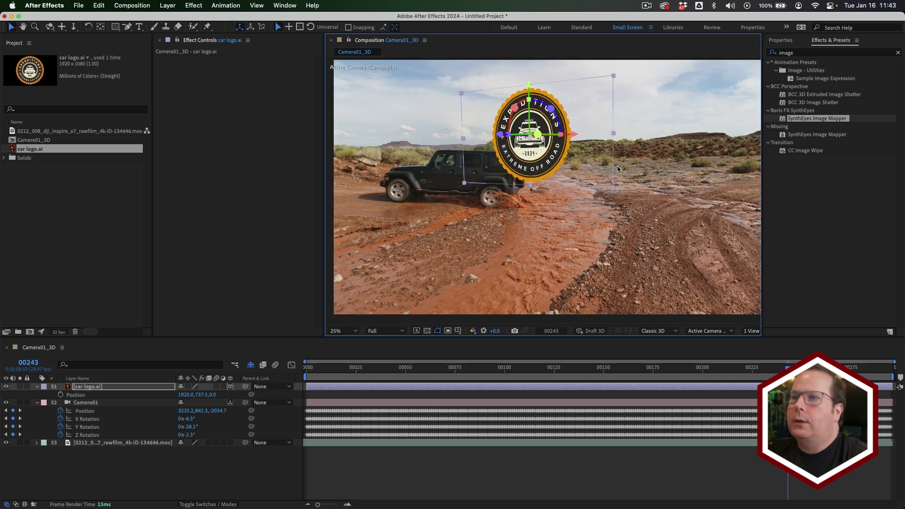
pyautogui.moveTo(405, 369); pyautogui.dragTo(822, 373)
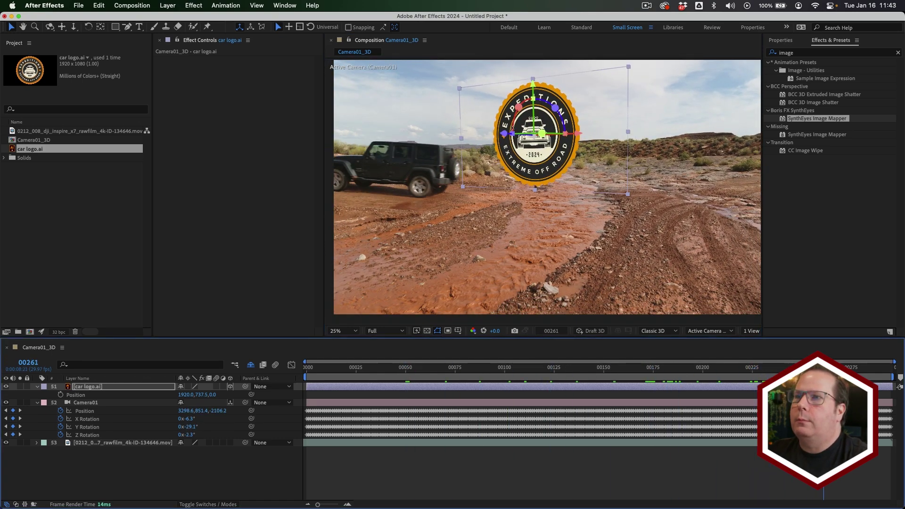
pyautogui.click(139, 488)
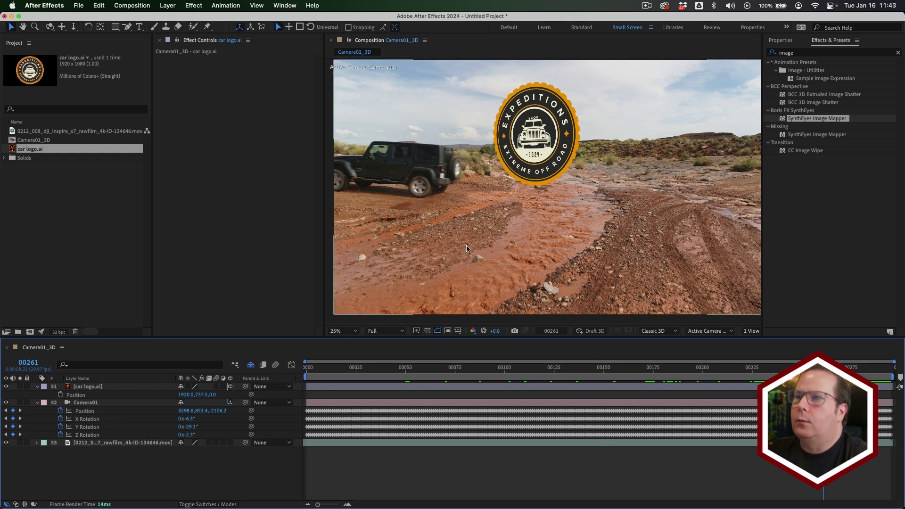
pyautogui.press('super+Tab')
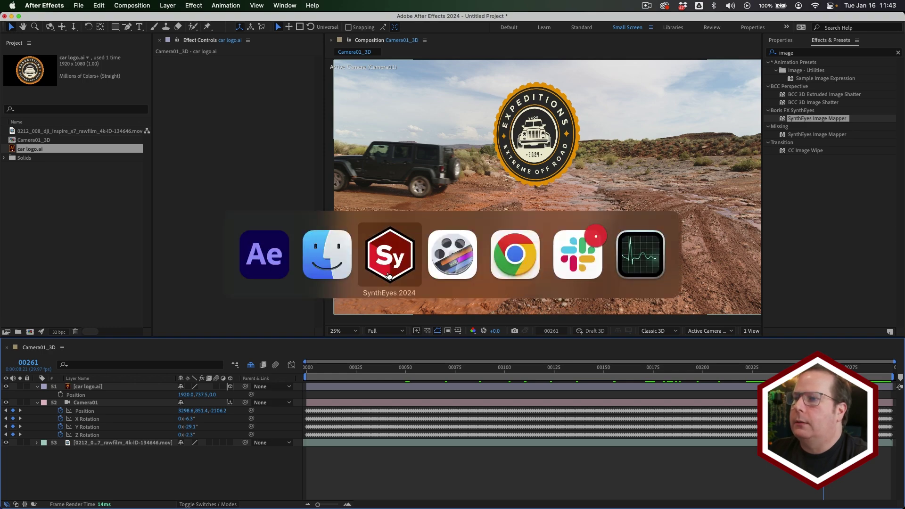
# Switch to SynthEyes and scrub the solved jeep shot to frame 442
pyautogui.click(388, 276)
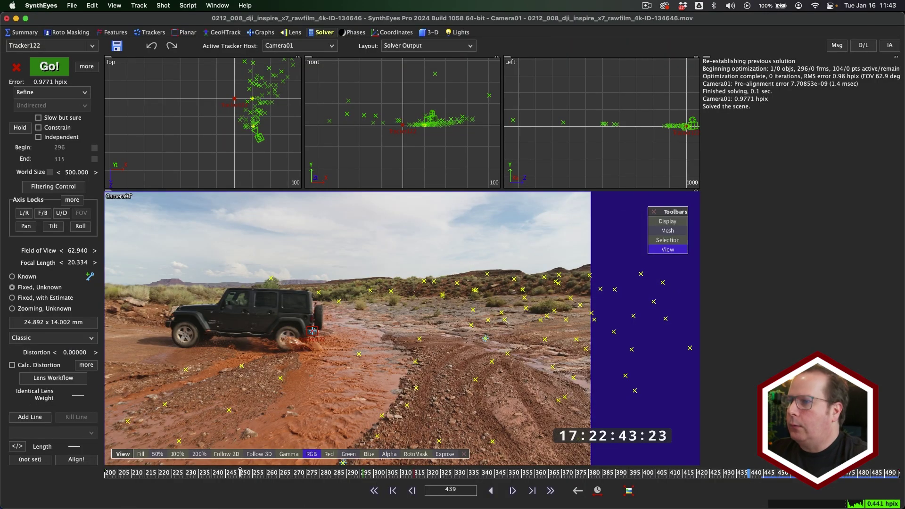
pyautogui.moveTo(749, 472)
pyautogui.mouseDown()
pyautogui.moveTo(426, 472)
pyautogui.moveTo(758, 471)
pyautogui.mouseUp()
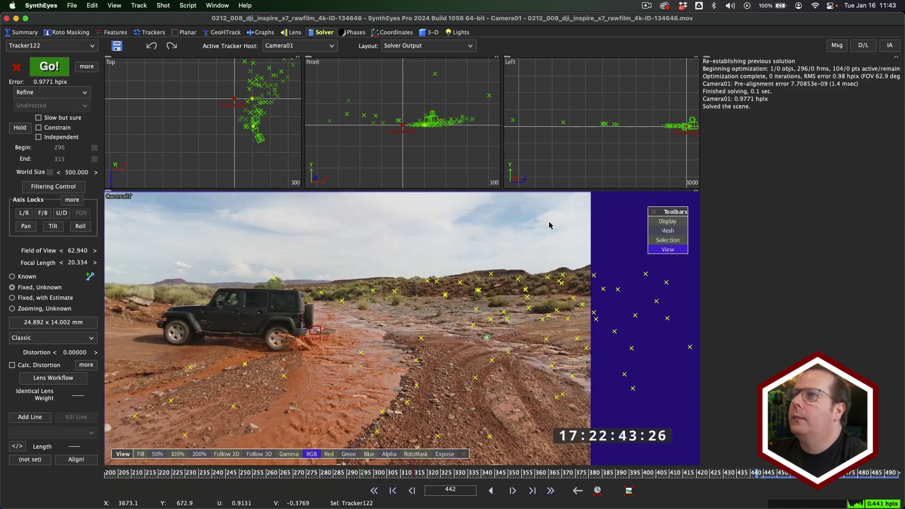
# Show the Quad 3D views, move to frame 458, and open the camera viewport's type list
pyautogui.click(430, 33)
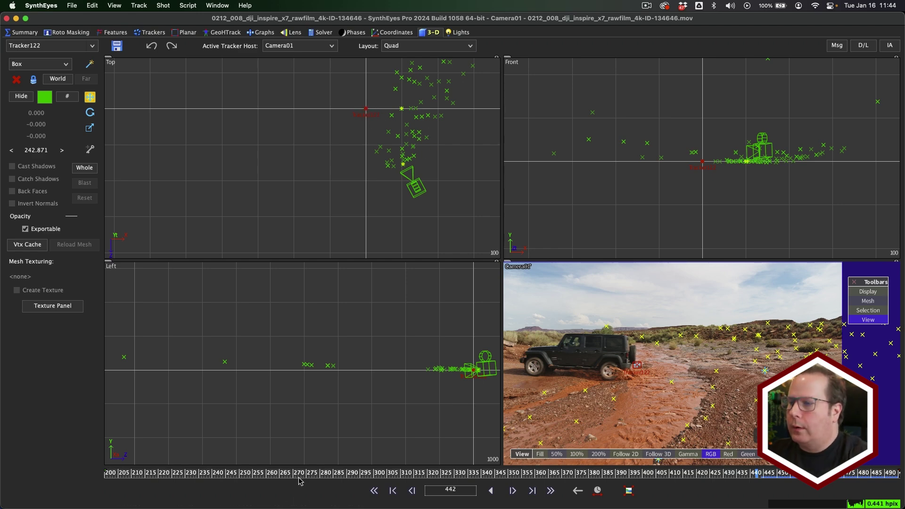
pyautogui.moveTo(302, 475); pyautogui.dragTo(745, 475)
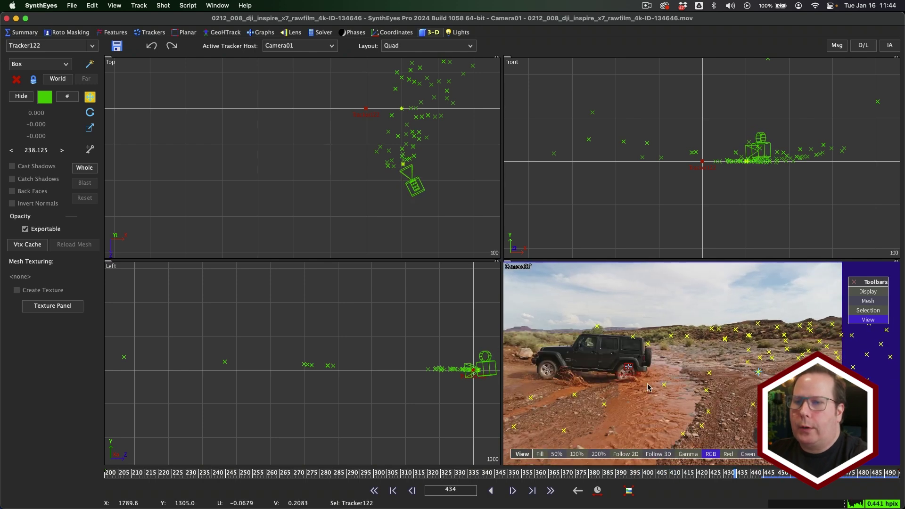
pyautogui.click(806, 472)
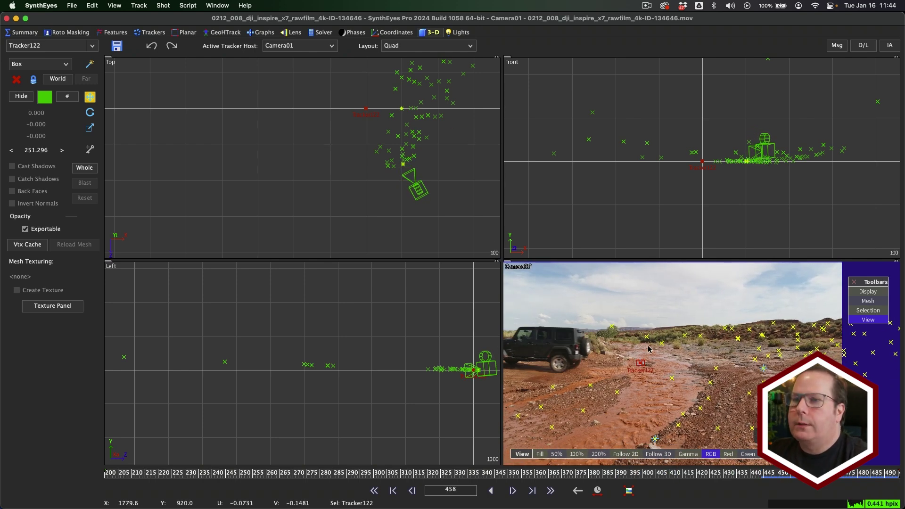
pyautogui.click(507, 263)
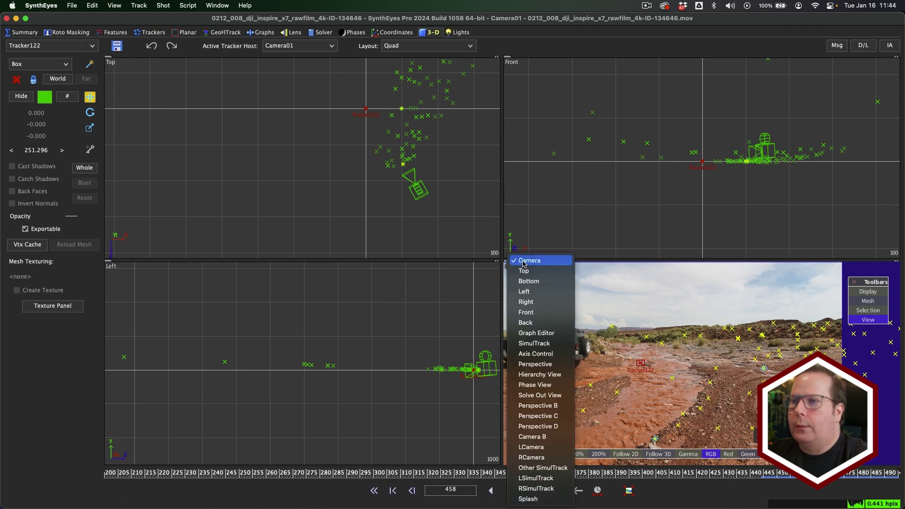
# Make the camera viewport a Perspective view locked to Camera01, then scrub to frame 478
pyautogui.click(562, 364)
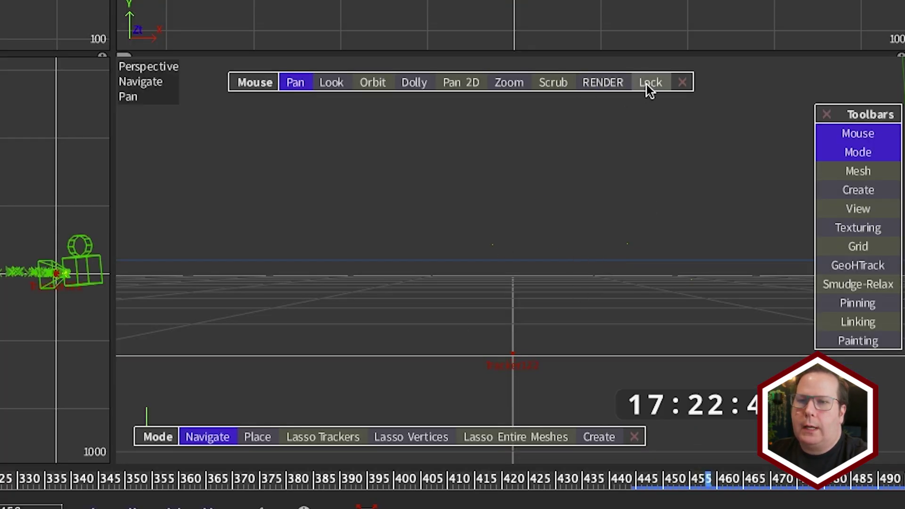
pyautogui.click(646, 83)
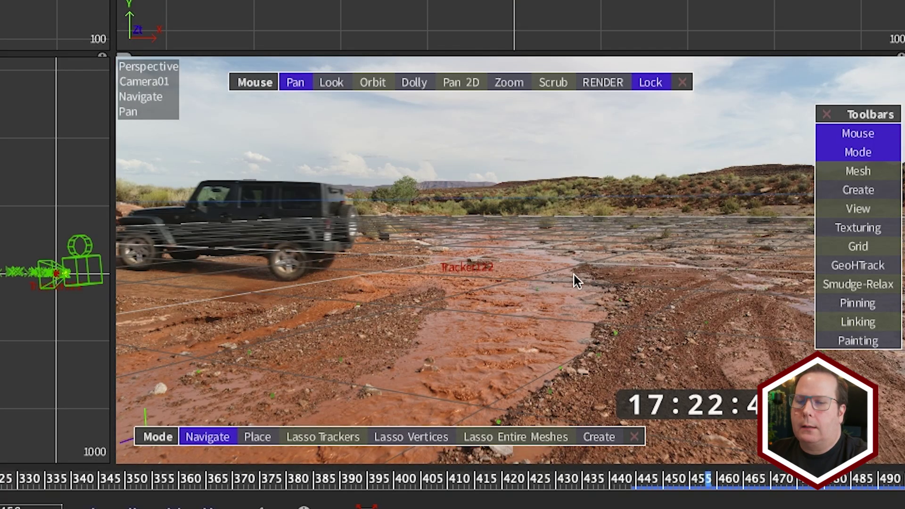
pyautogui.moveTo(471, 485)
pyautogui.mouseDown()
pyautogui.moveTo(769, 473)
pyautogui.moveTo(818, 489)
pyautogui.mouseUp()
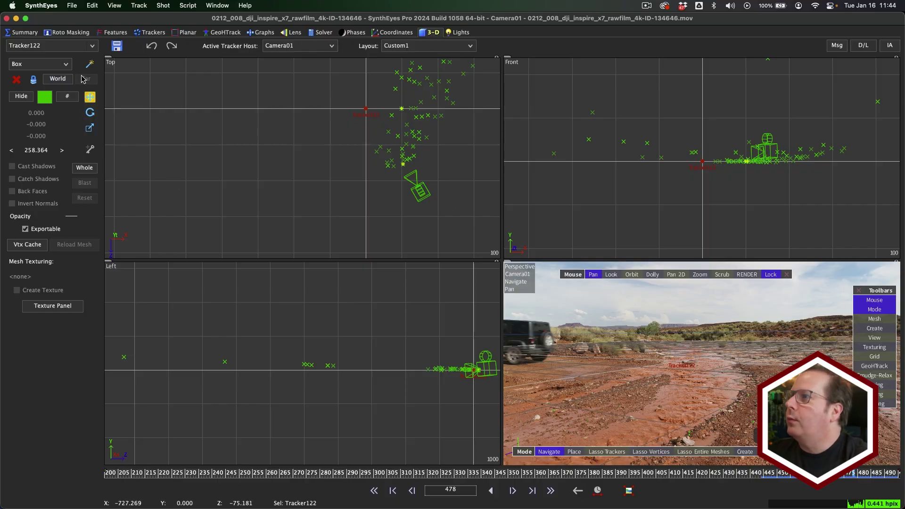
pyautogui.click(82, 172)
pyautogui.click(121, 151)
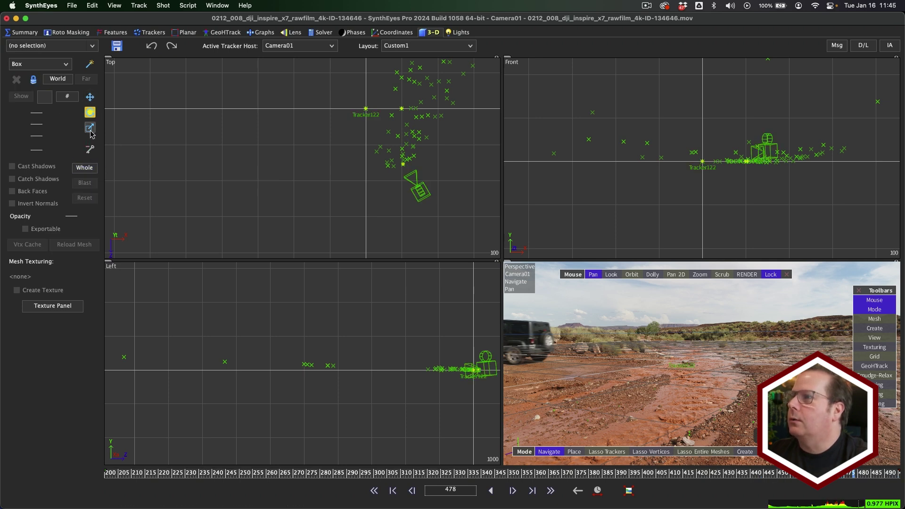
pyautogui.click(90, 96)
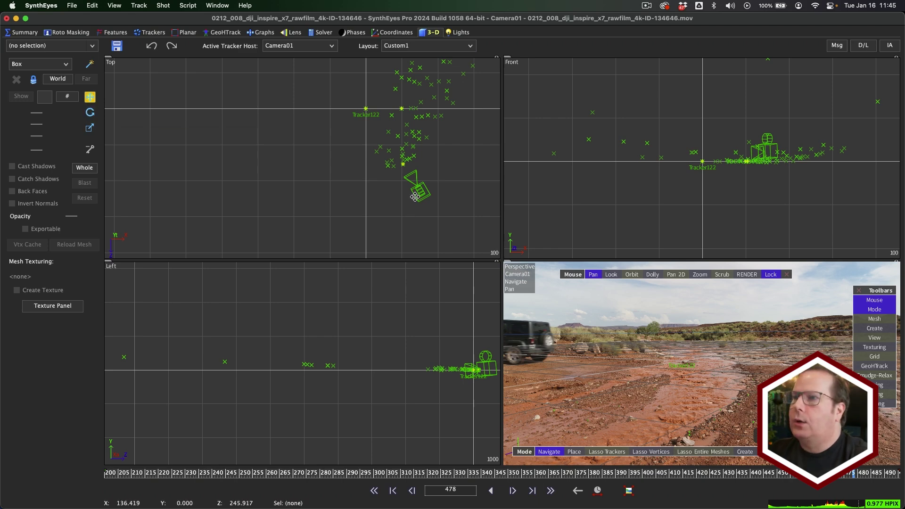
pyautogui.moveTo(419, 190); pyautogui.dragTo(446, 202)
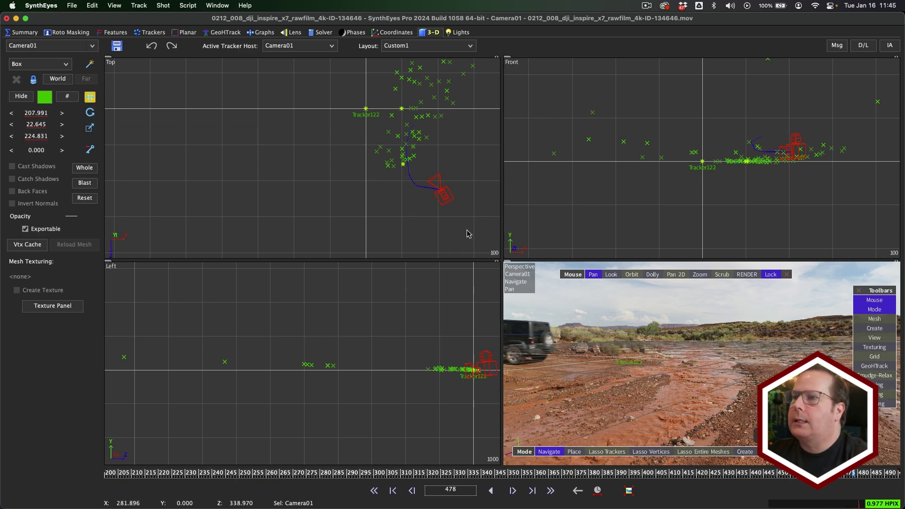
pyautogui.moveTo(466, 234); pyautogui.dragTo(444, 233)
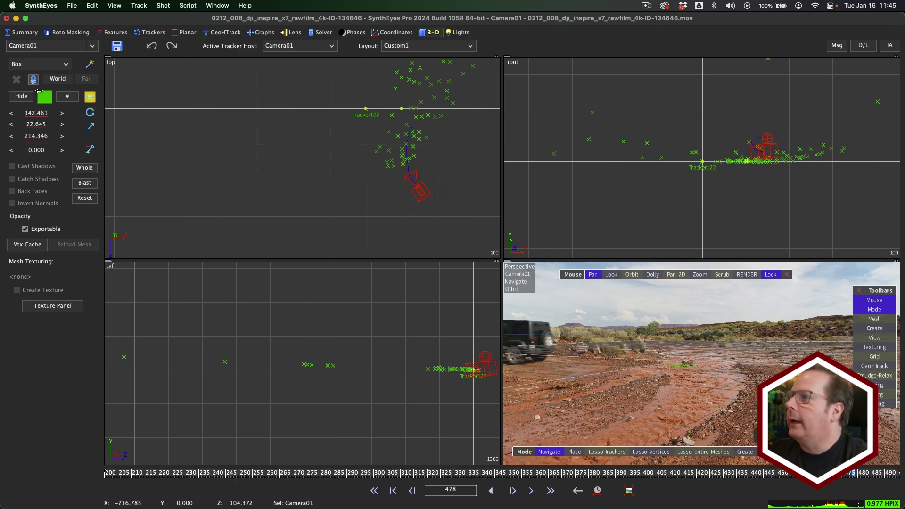
pyautogui.click(84, 168)
pyautogui.click(33, 80)
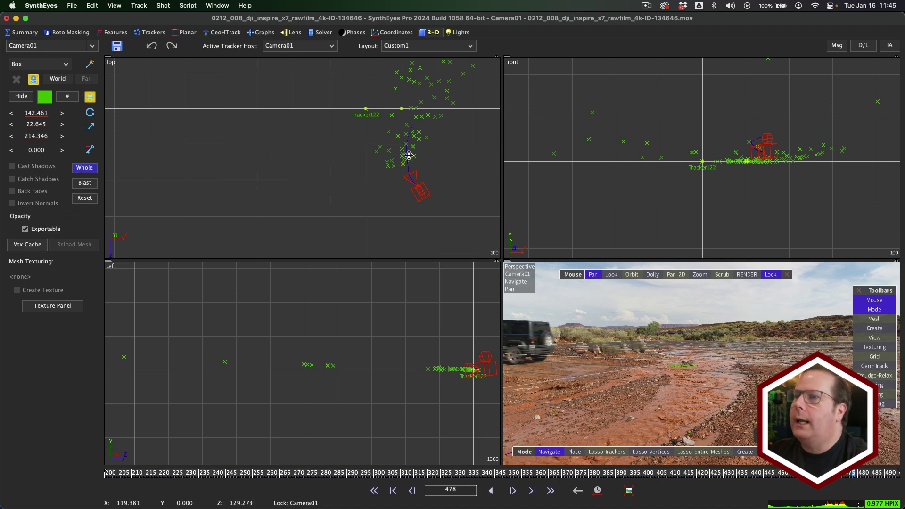
pyautogui.click(90, 111)
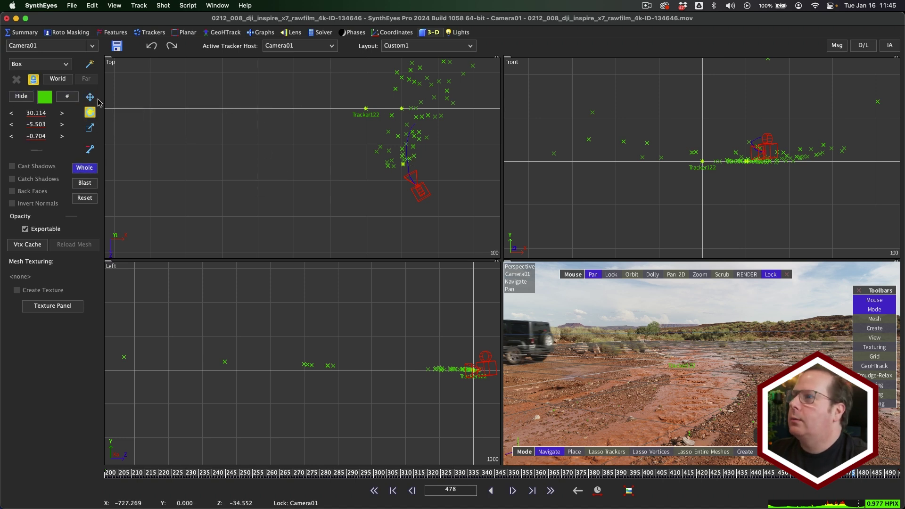
pyautogui.moveTo(420, 107); pyautogui.dragTo(437, 121)
pyautogui.scroll(2, 392, 122)
pyautogui.scroll(1, 384, 119)
pyautogui.scroll(3, 353, 101)
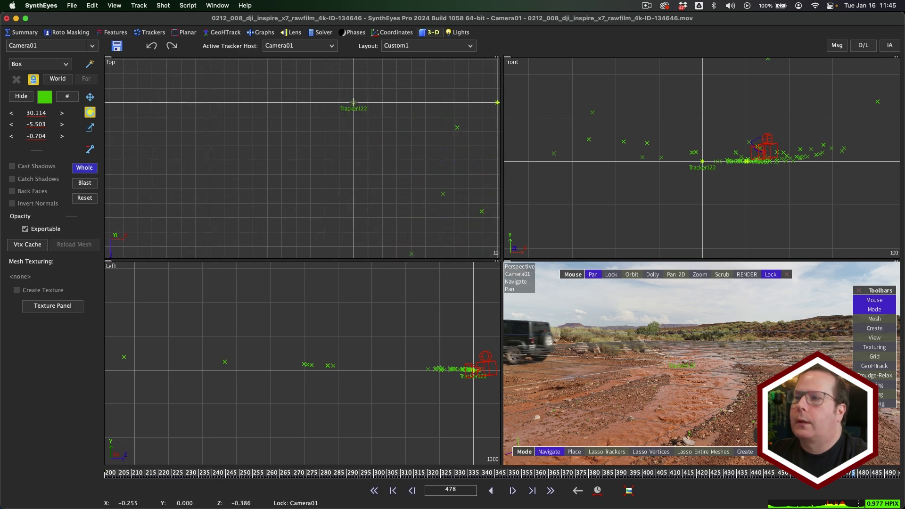
pyautogui.moveTo(356, 103); pyautogui.dragTo(367, 144)
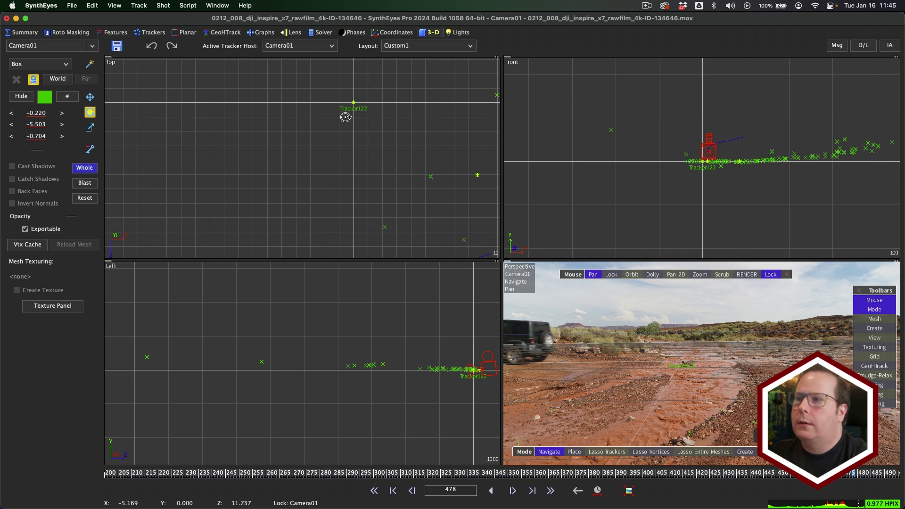
pyautogui.moveTo(354, 104); pyautogui.dragTo(353, 108)
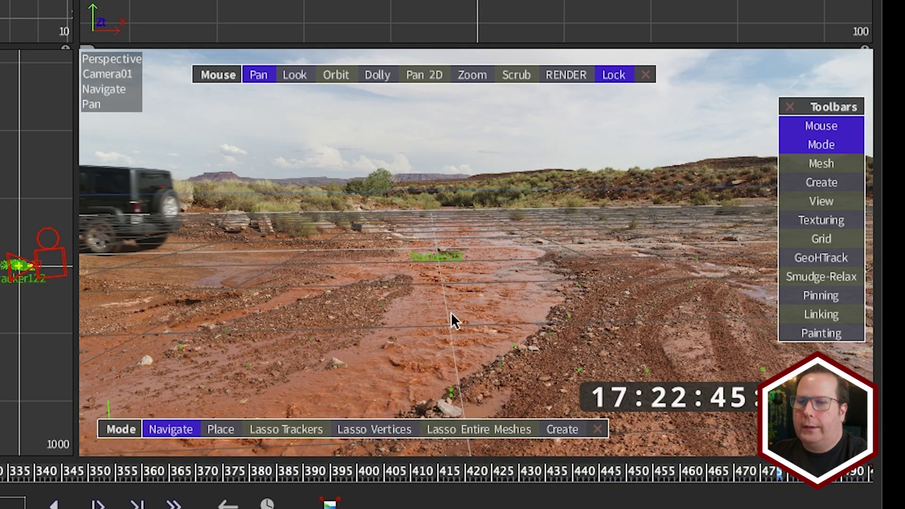
pyautogui.moveTo(443, 473)
pyautogui.mouseDown()
pyautogui.moveTo(496, 501)
pyautogui.moveTo(236, 489)
pyautogui.mouseUp()
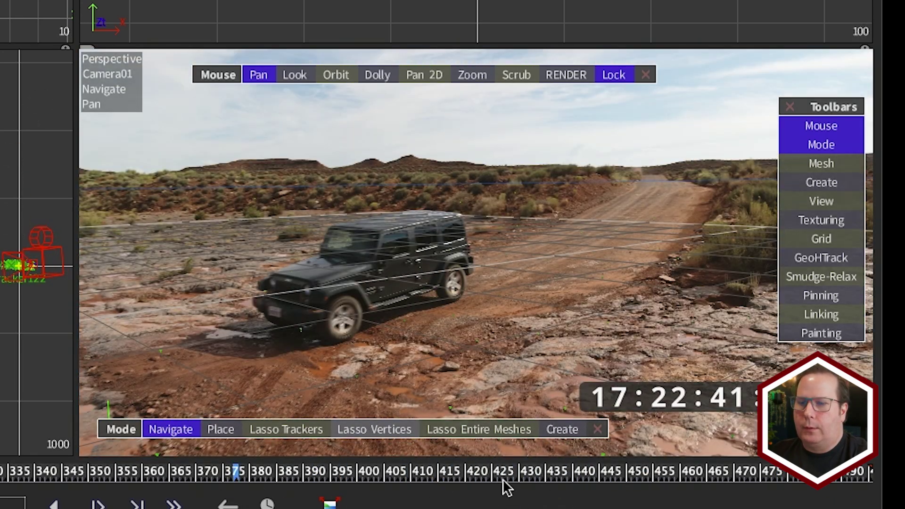
pyautogui.moveTo(505, 481); pyautogui.dragTo(529, 473)
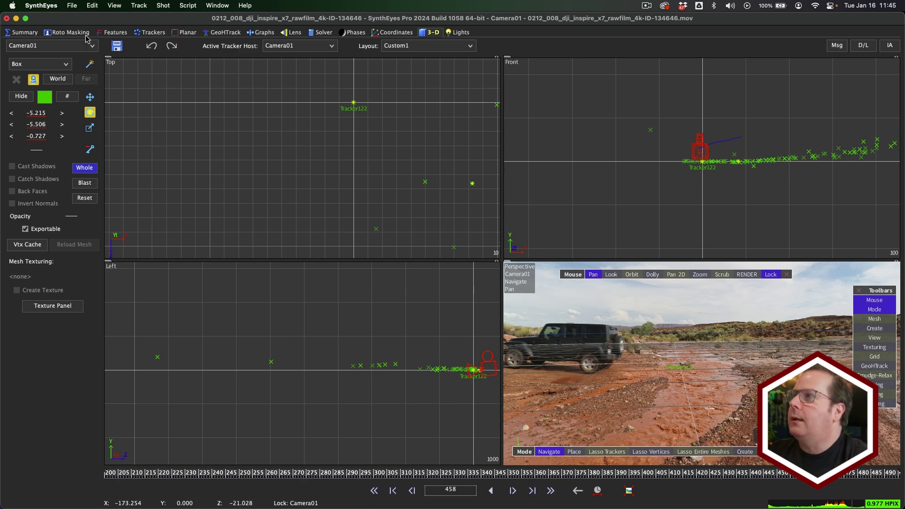
# Export an After Effects JavaScript over the old file with the 'Update project - Run now' action
pyautogui.click(73, 6)
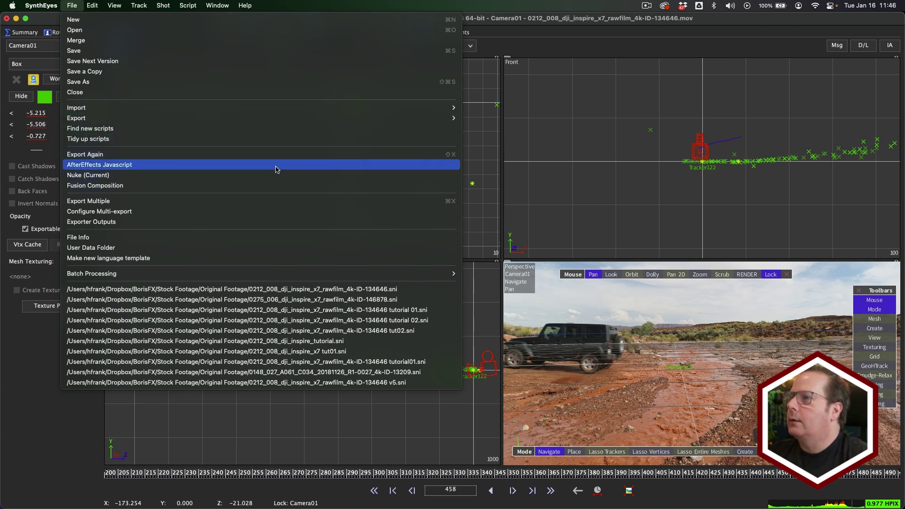
pyautogui.click(278, 169)
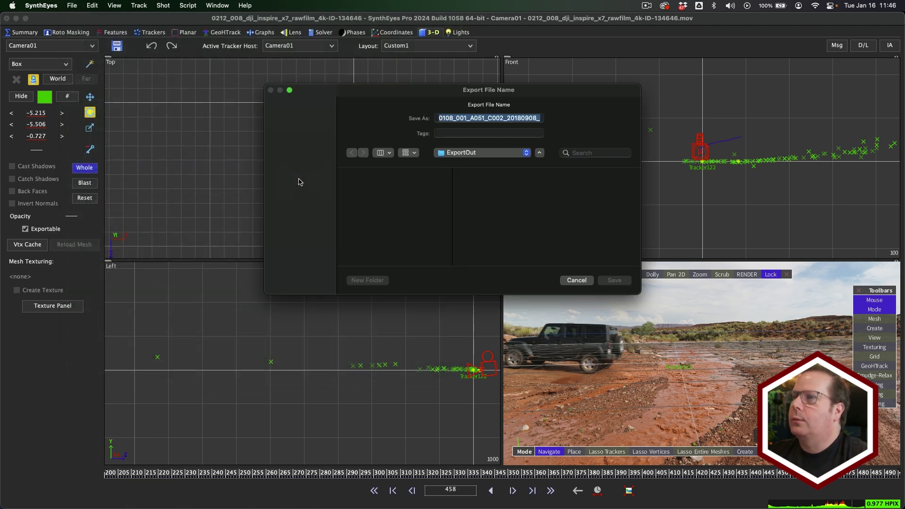
pyautogui.click(611, 280)
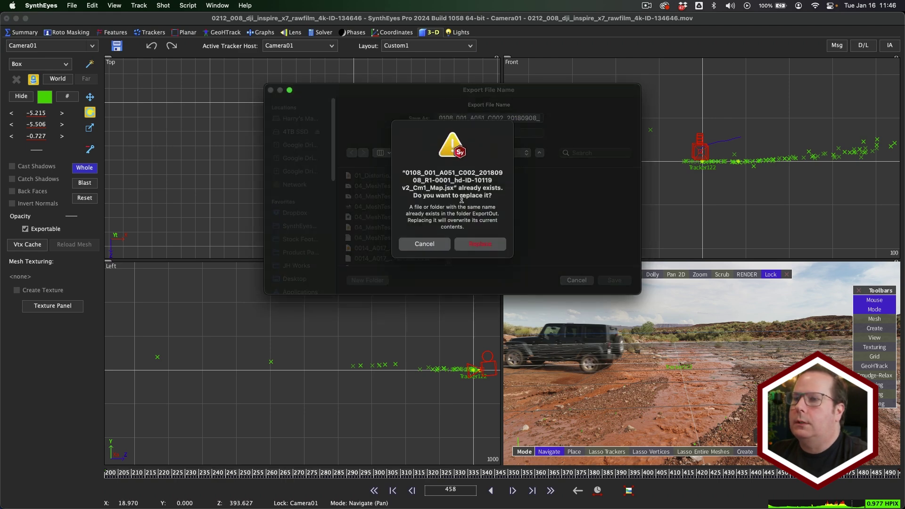
pyautogui.click(479, 245)
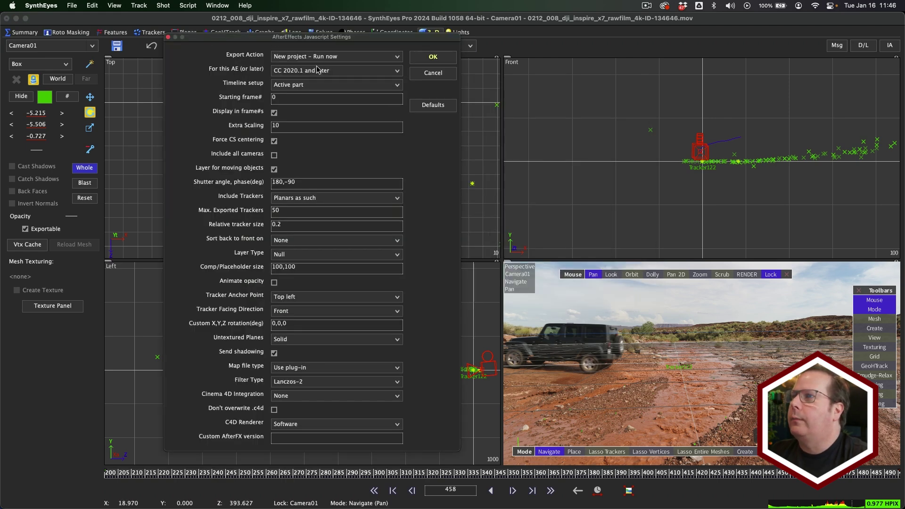
pyautogui.click(280, 60)
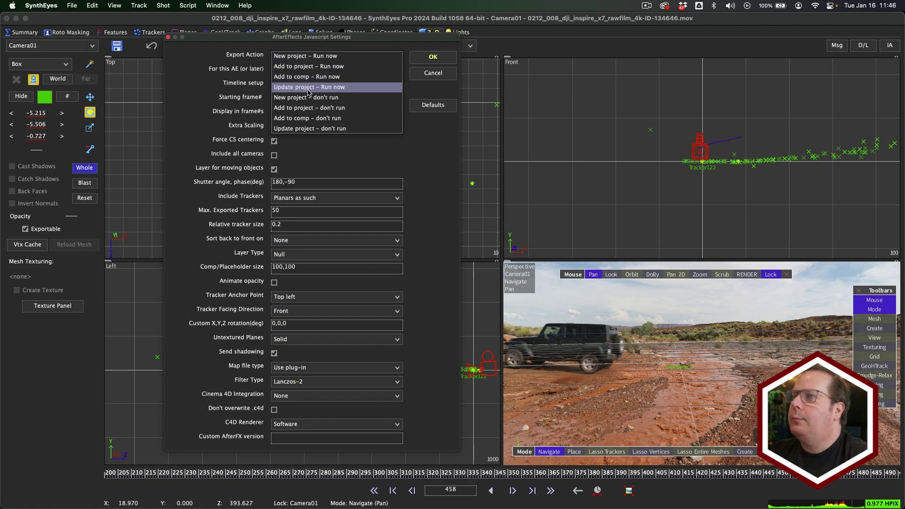
pyautogui.click(329, 86)
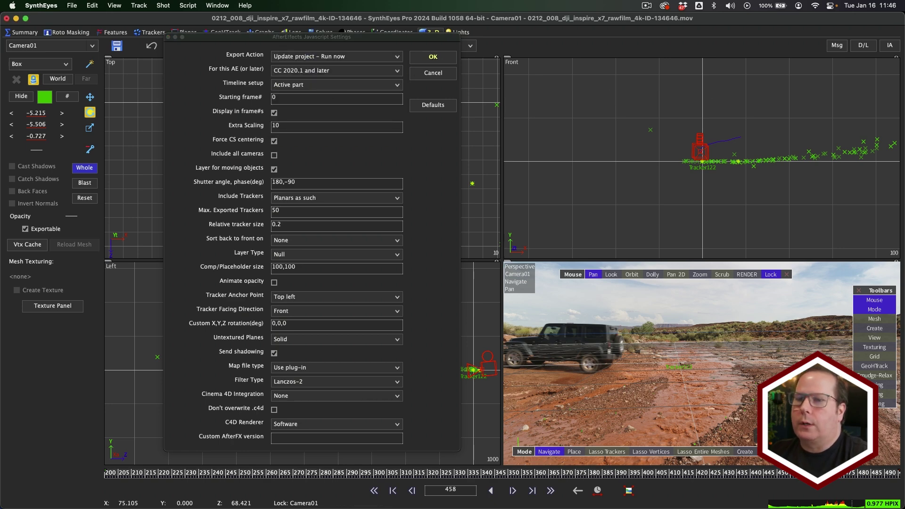
pyautogui.click(432, 58)
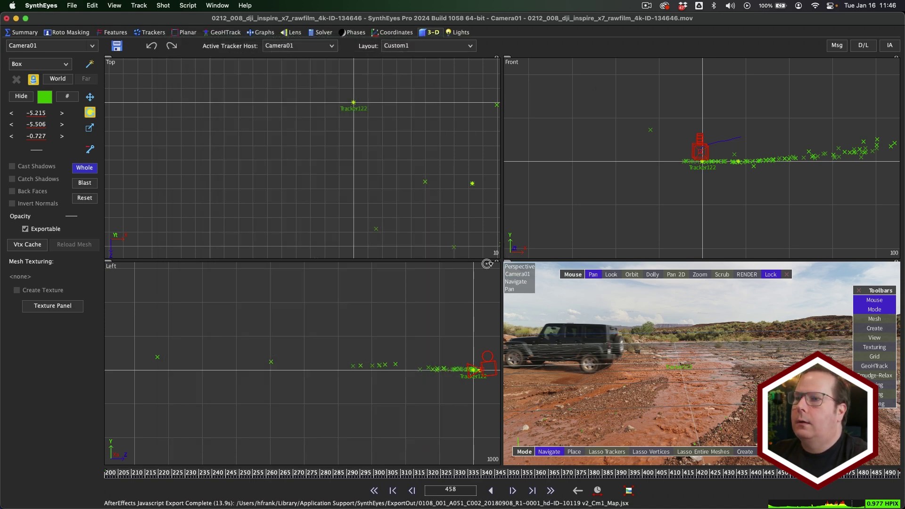
# Scrub and play Camera01_3D in After Effects to preview the updated camera, then return
pyautogui.press('super+Tab')
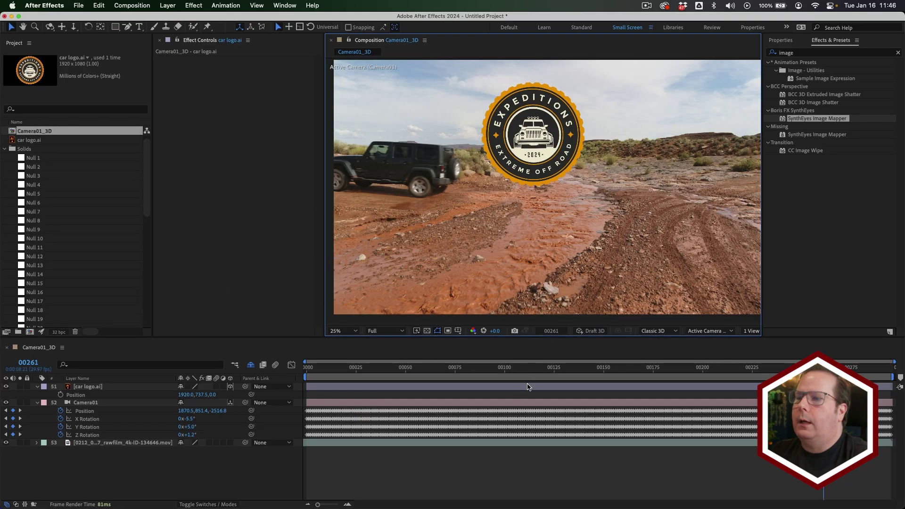
pyautogui.moveTo(451, 366); pyautogui.dragTo(813, 374)
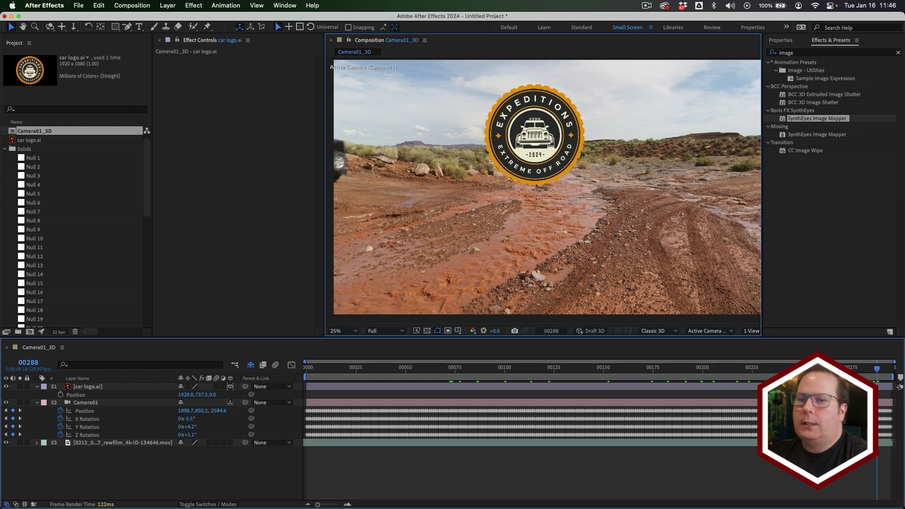
pyautogui.moveTo(876, 368); pyautogui.dragTo(772, 368)
pyautogui.press('space')
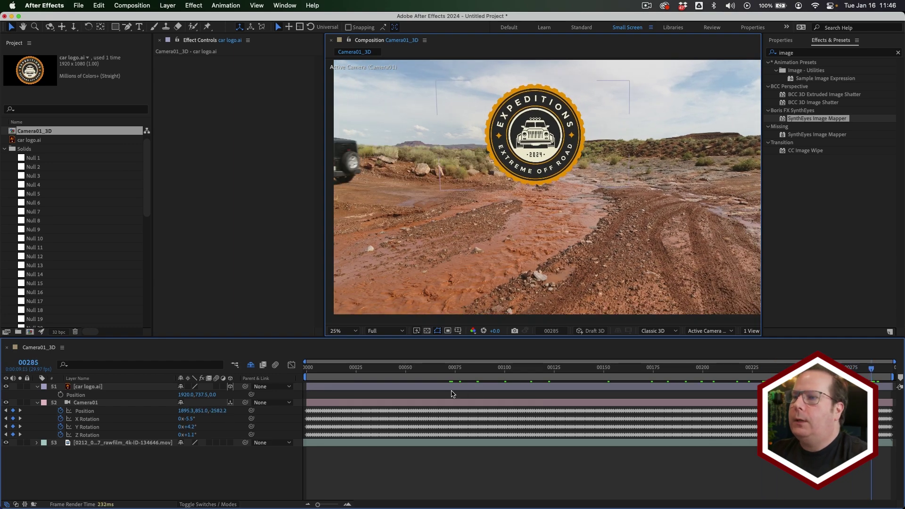
pyautogui.press('super+Tab')
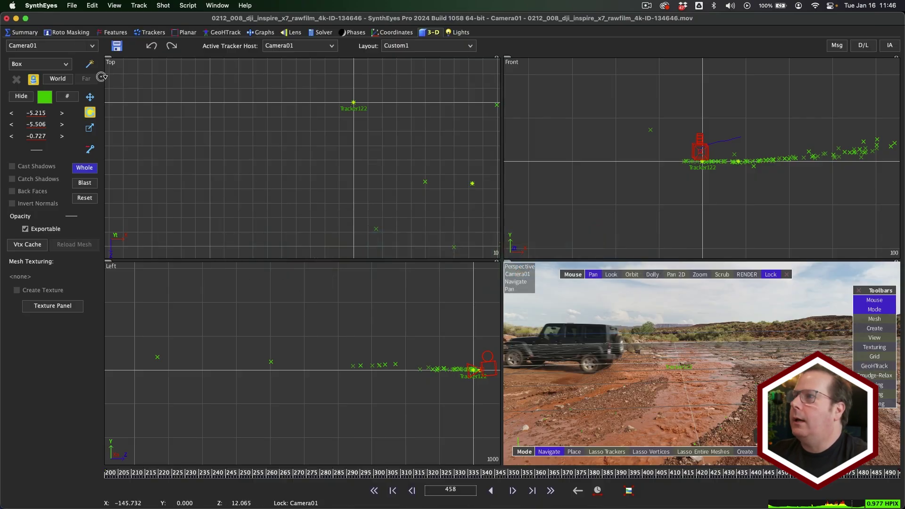
# Start another After Effects export over the old script with Extra Scaling set to 100
pyautogui.click(71, 6)
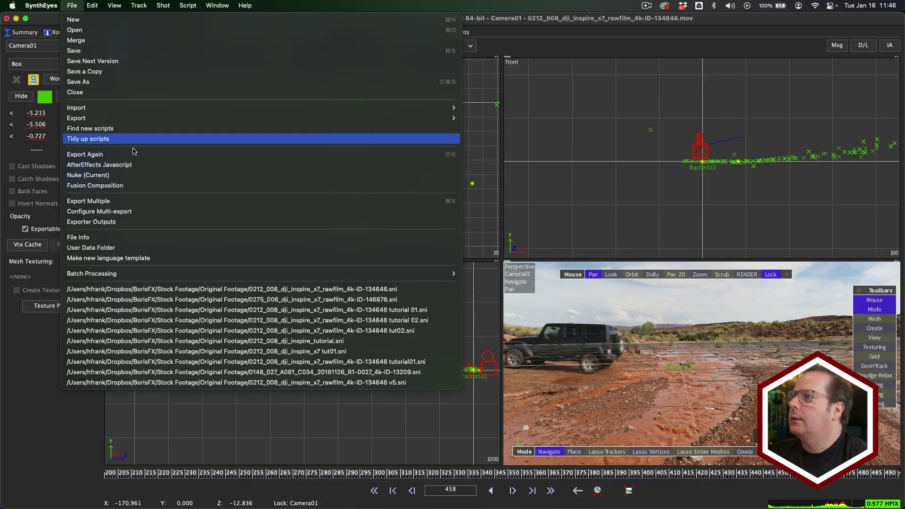
pyautogui.click(141, 165)
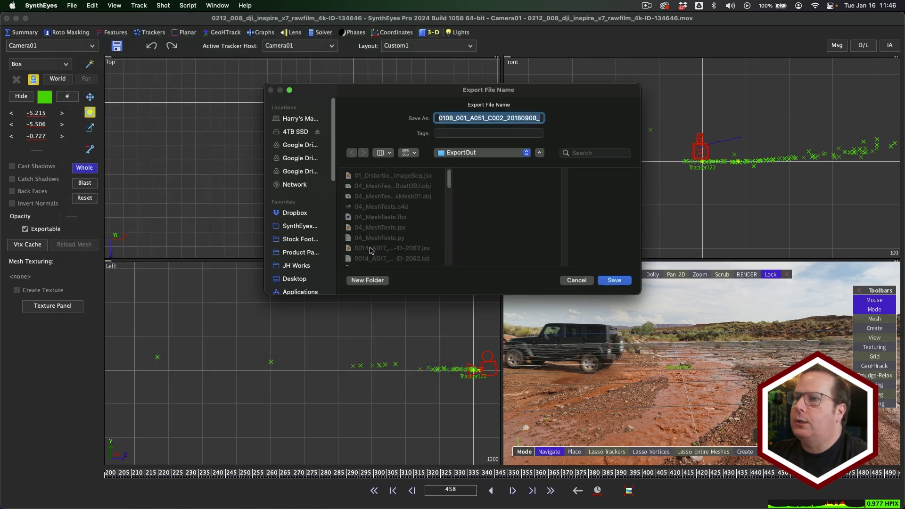
pyautogui.click(612, 283)
pyautogui.click(484, 248)
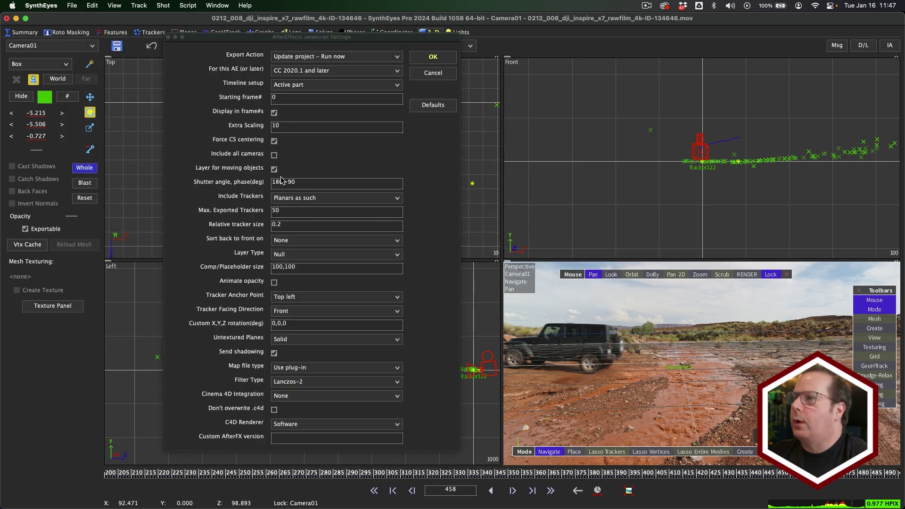
pyautogui.click(292, 126)
pyautogui.write('0')
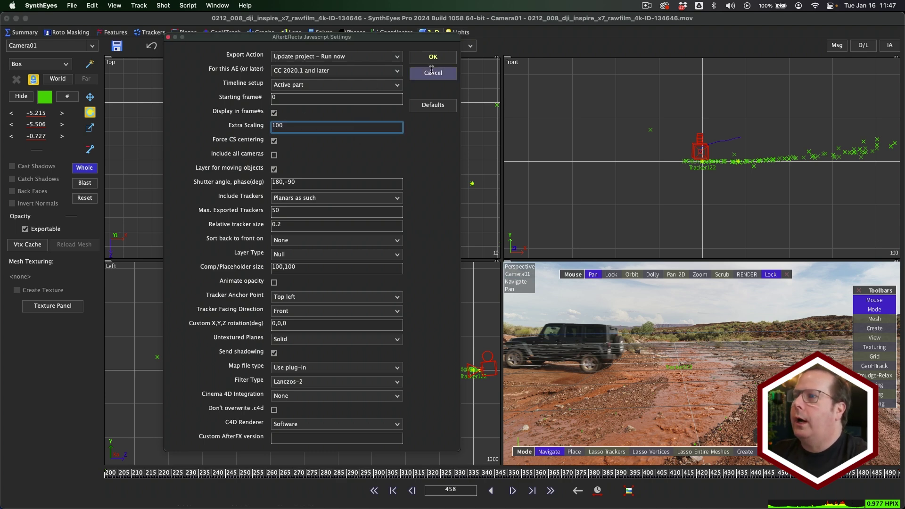
pyautogui.press('super+Tab')
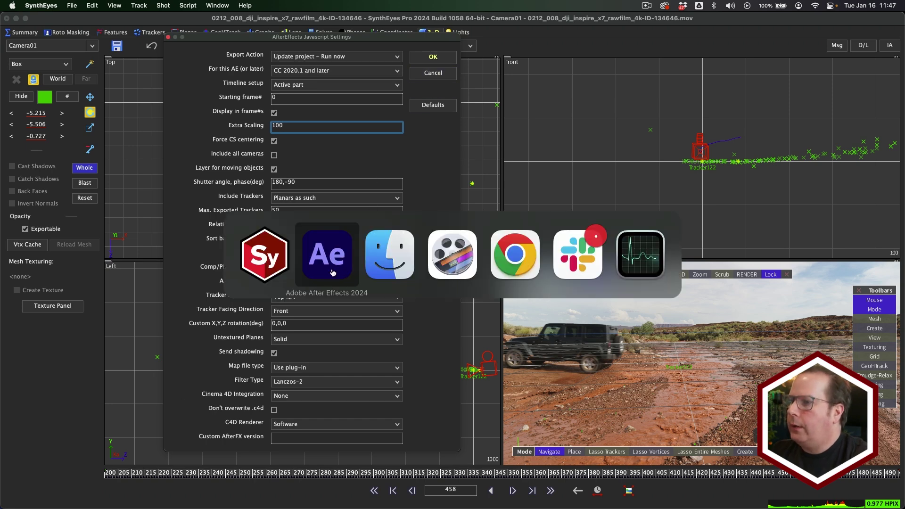
pyautogui.scroll(10, 184, 403)
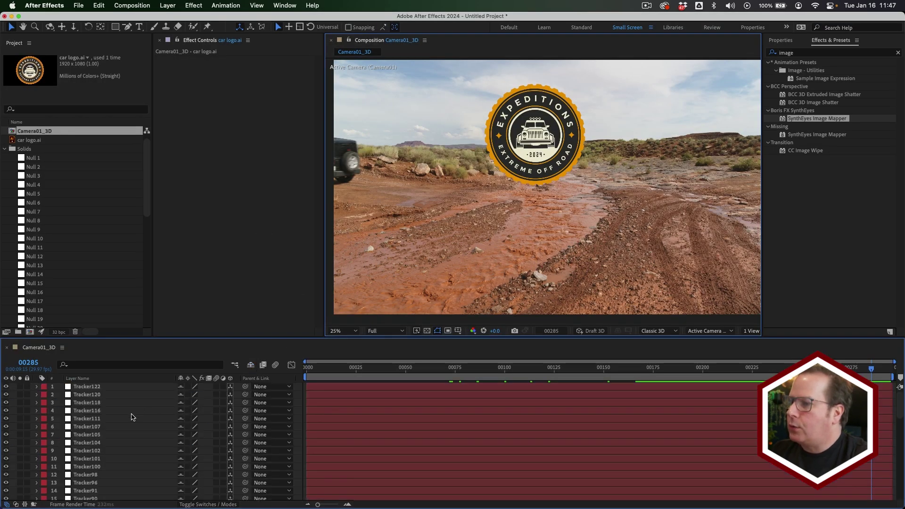
# Check Tracker111's 20% Scale in After Effects, then return to SynthEyes
pyautogui.click(127, 419)
pyautogui.press('s')
pyautogui.press('h')
pyautogui.scroll(-1, 163, 435)
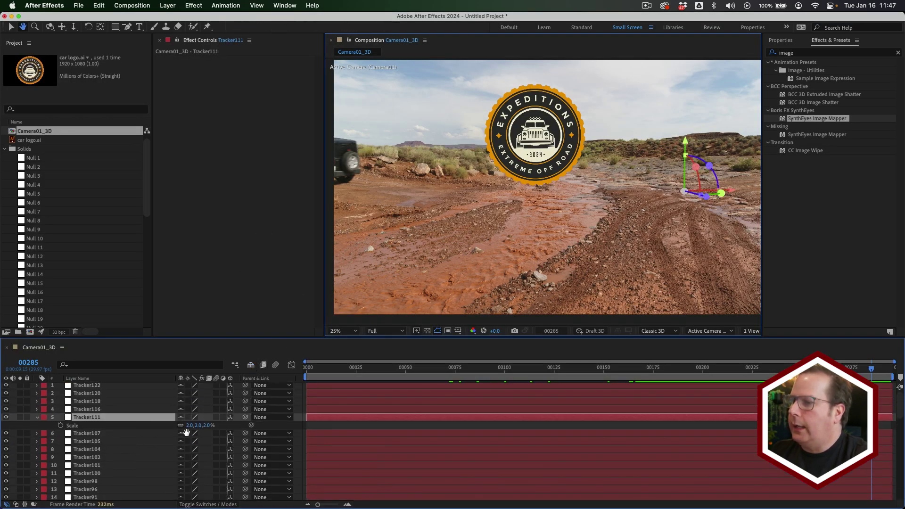
pyautogui.press('v')
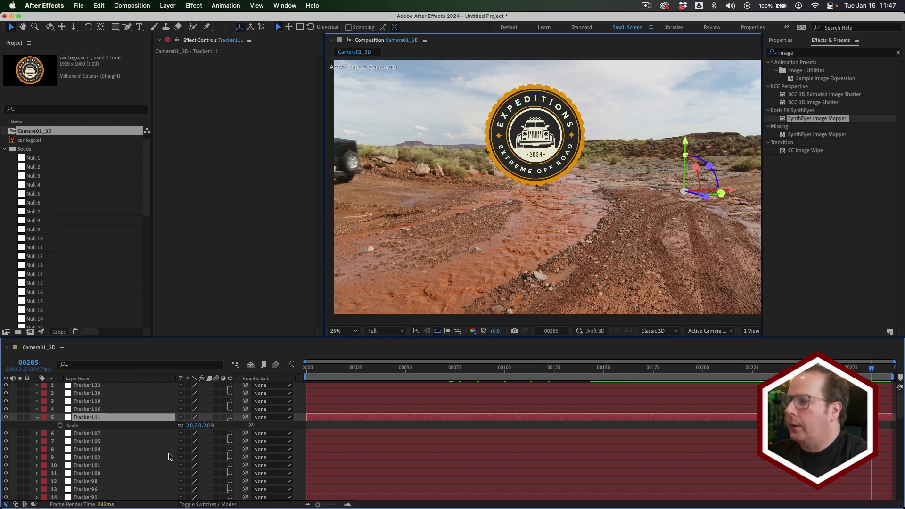
pyautogui.press('super+Tab')
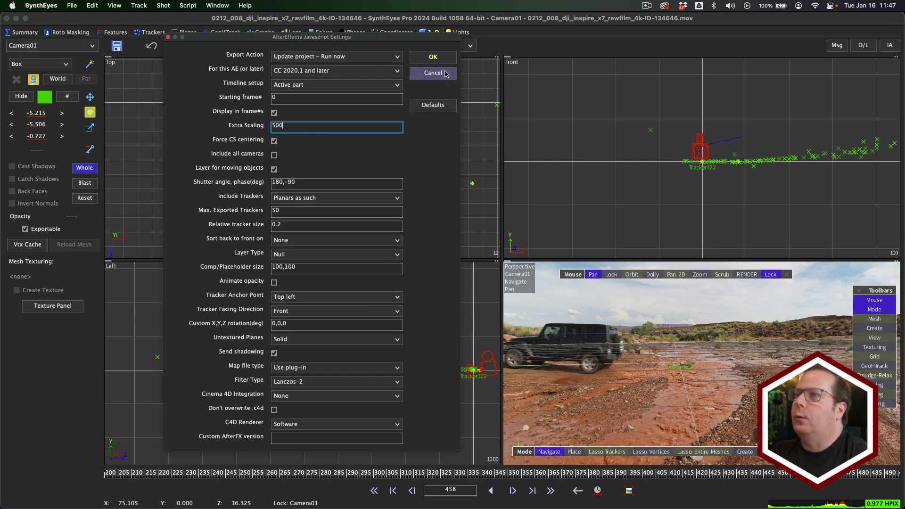
# Run the export with Extra Scaling 500, then check Tracker120's Scale, now 100%
pyautogui.click(436, 59)
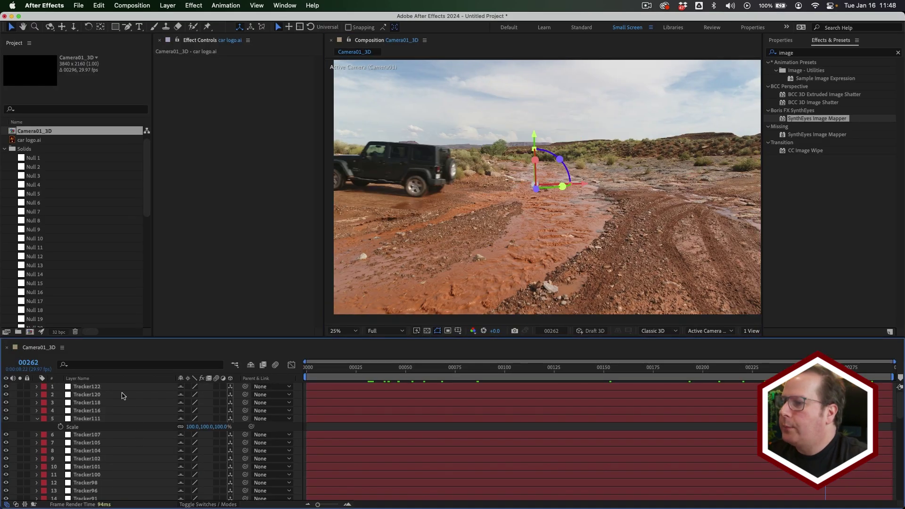
pyautogui.click(121, 394)
pyautogui.press('s')
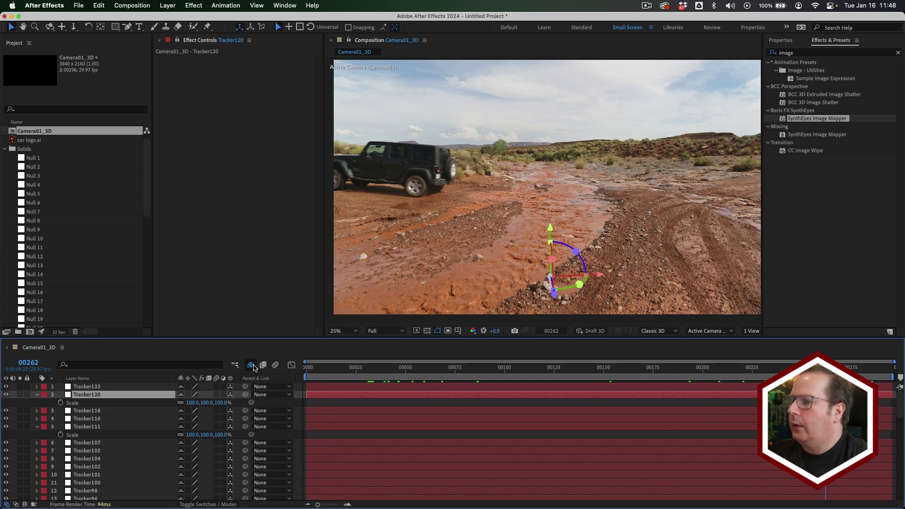
# Hide shy tracker layers, scale car logo.ai to about 3261%, and raise it above the jeep
pyautogui.click(136, 408)
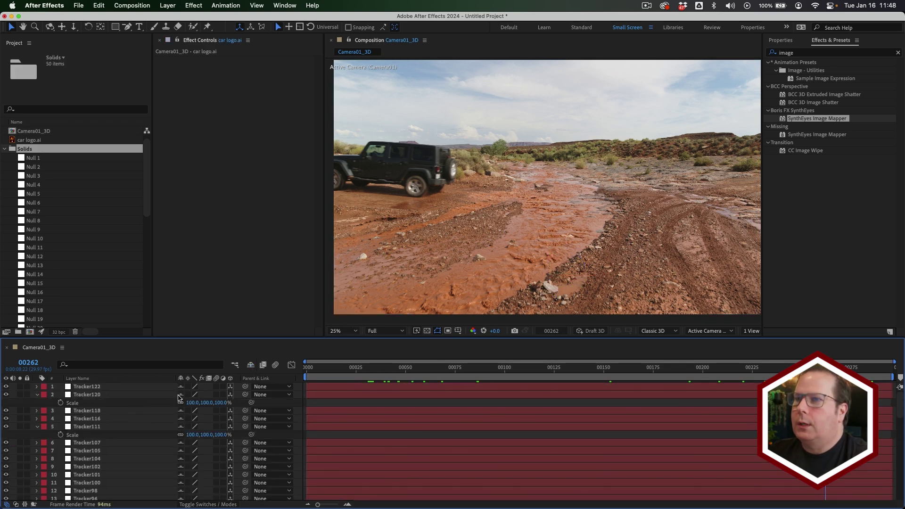
pyautogui.click(250, 365)
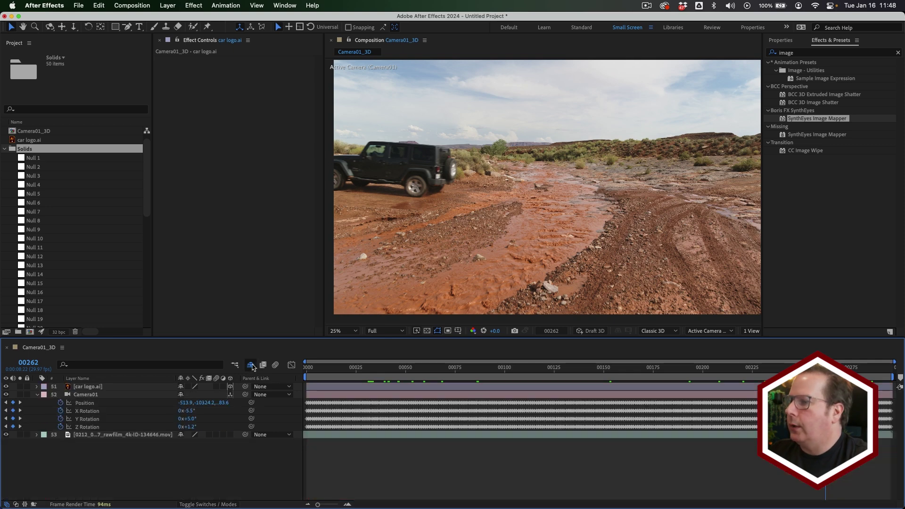
pyautogui.click(143, 388)
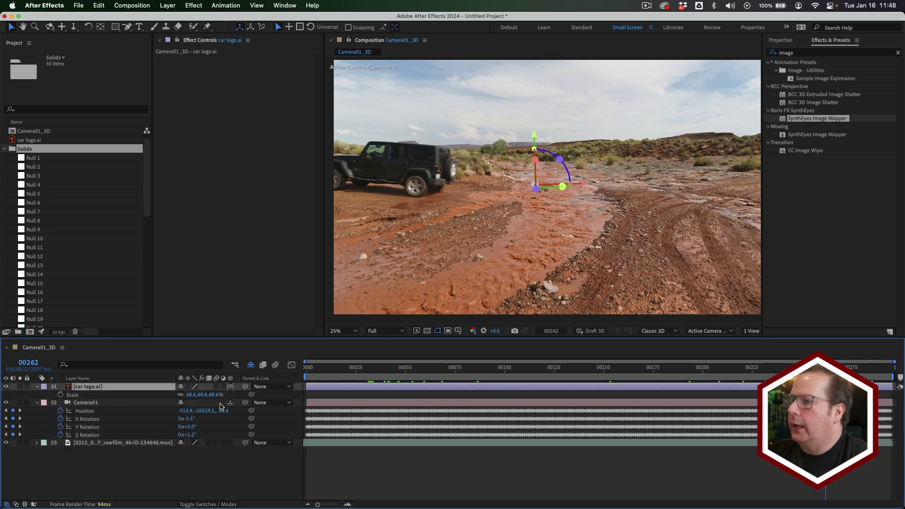
pyautogui.moveTo(191, 393); pyautogui.dragTo(714, 256)
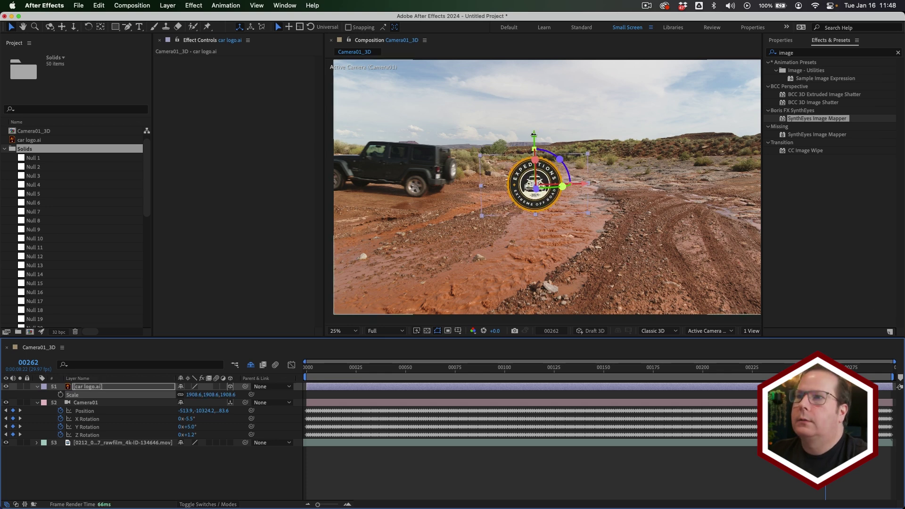
pyautogui.moveTo(534, 135); pyautogui.dragTo(534, 70)
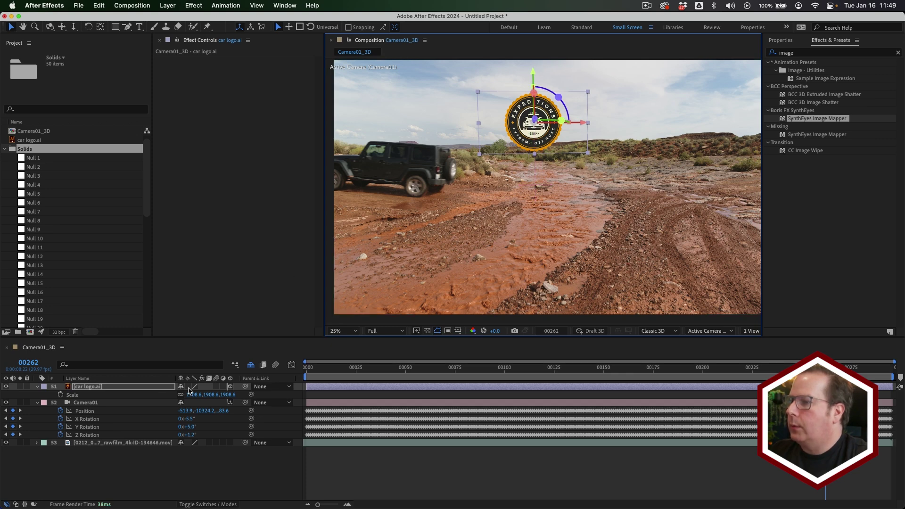
pyautogui.moveTo(189, 389)
pyautogui.mouseDown()
pyautogui.moveTo(582, 365)
pyautogui.moveTo(468, 370)
pyautogui.moveTo(753, 368)
pyautogui.mouseUp()
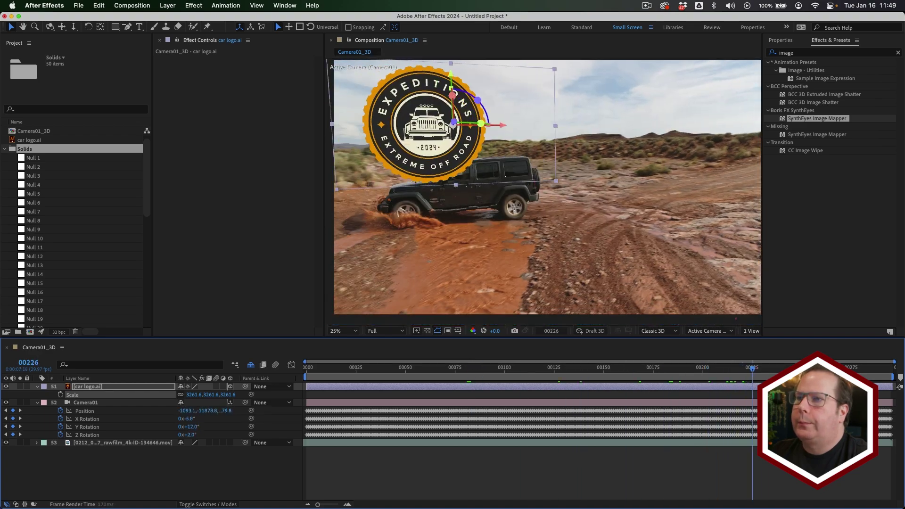